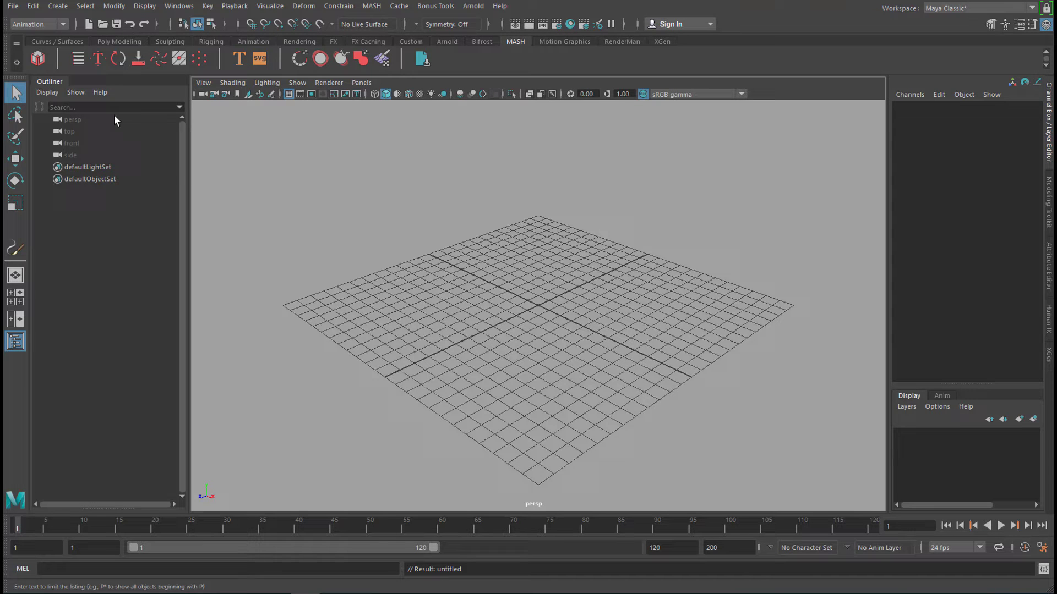
# Create a polygon cube and give it a new aiStandardSurface material with a cyan base colour
pyautogui.click(112, 41)
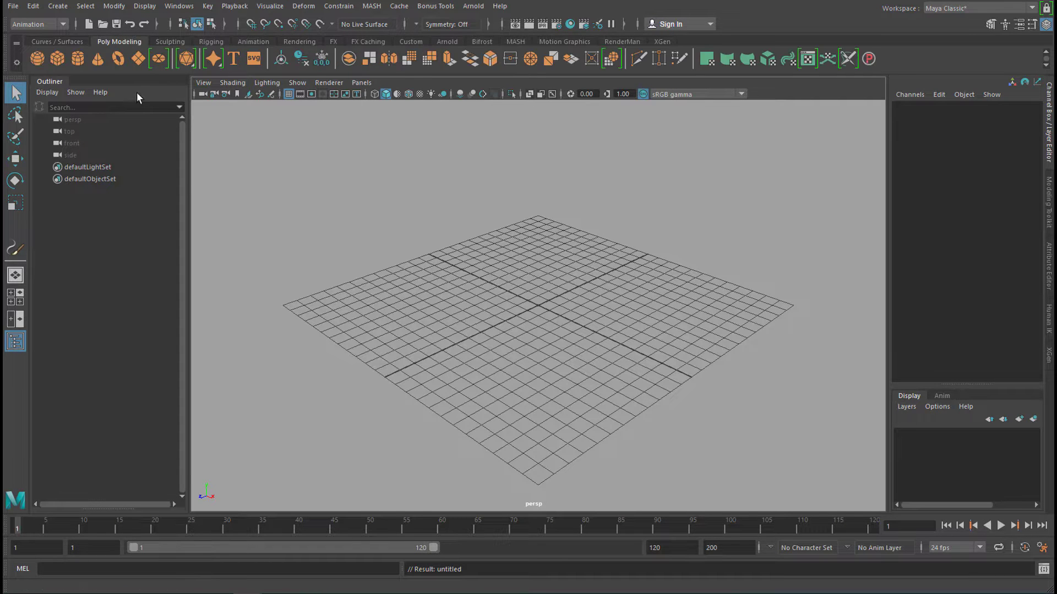
pyautogui.click(55, 59)
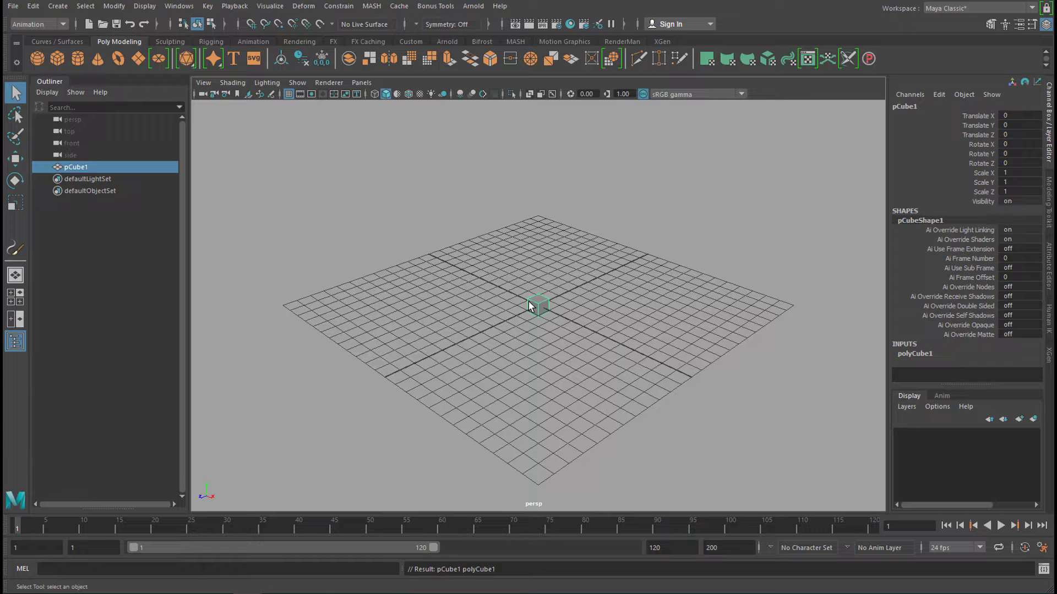
pyautogui.moveTo(540, 309); pyautogui.dragTo(558, 583, button='right')
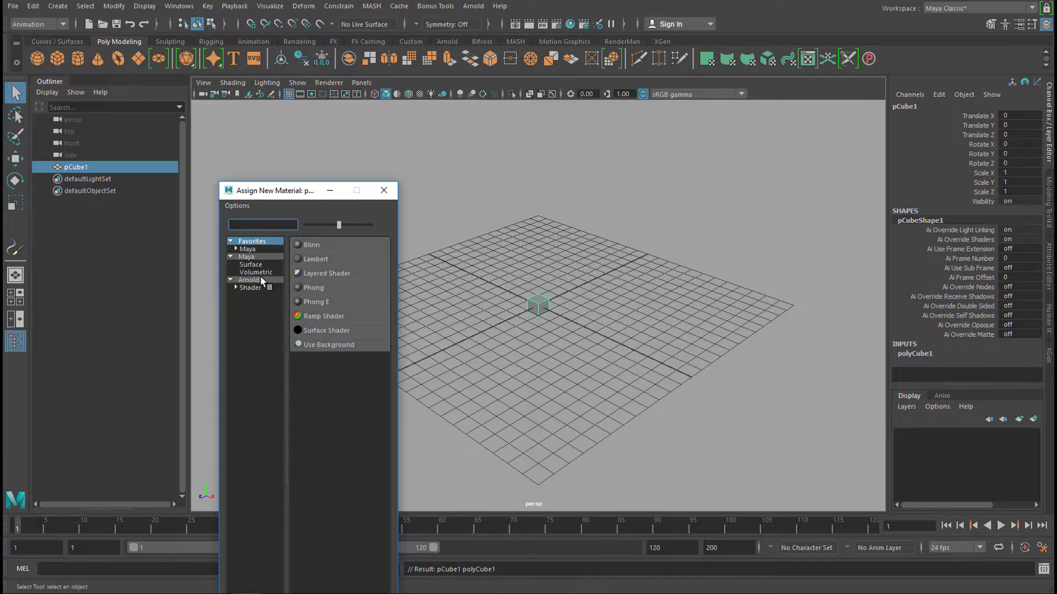
pyautogui.click(262, 281)
pyautogui.click(880, 242)
pyautogui.moveTo(1002, 261); pyautogui.dragTo(1044, 281)
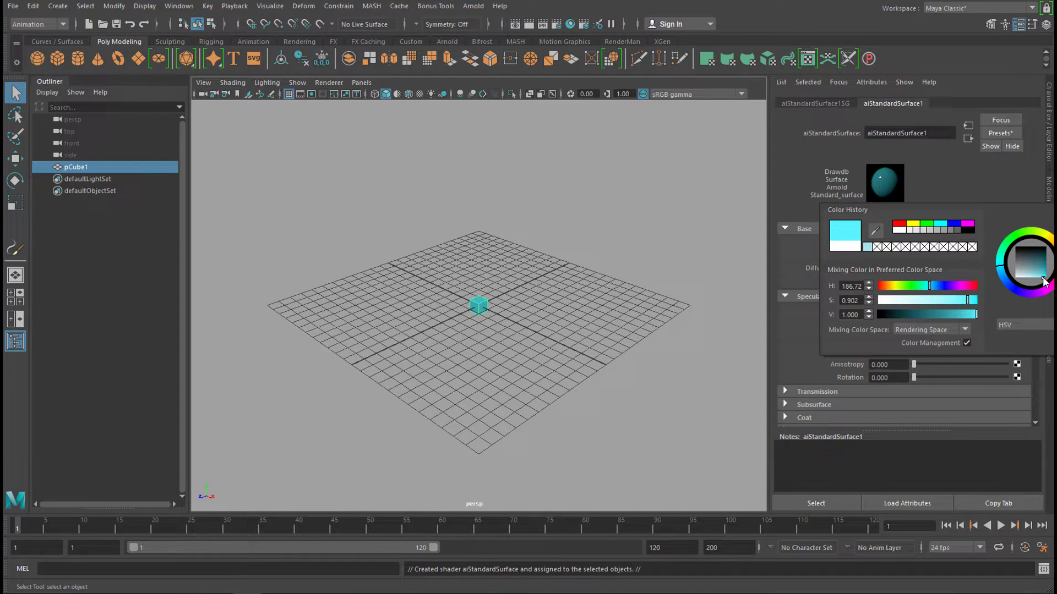
pyautogui.click(730, 312)
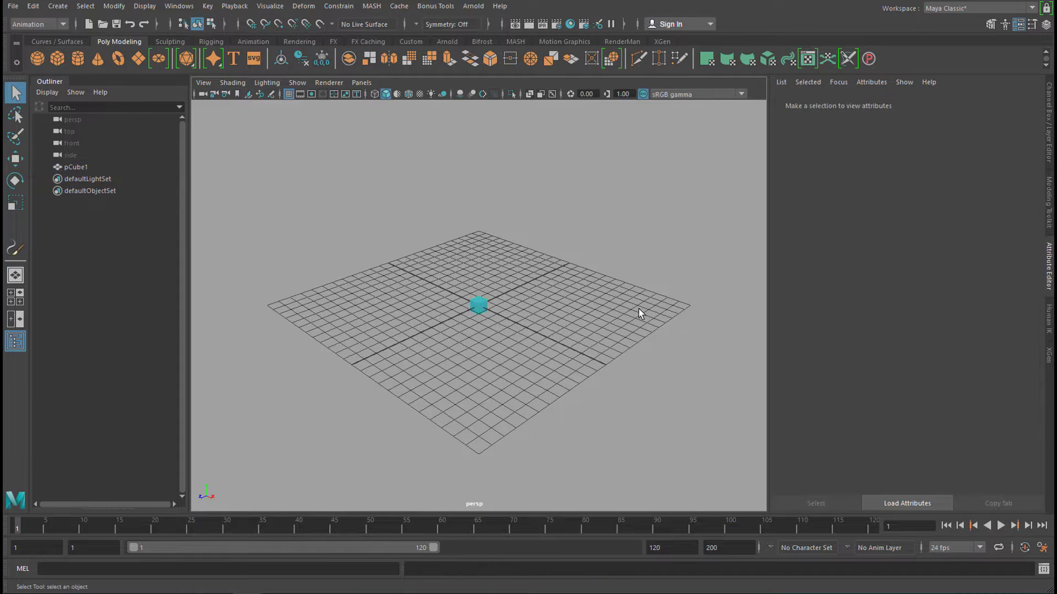
# Turn the cube into a MASH network, MASH1, distributing ten cube copies in a line
pyautogui.click(478, 306)
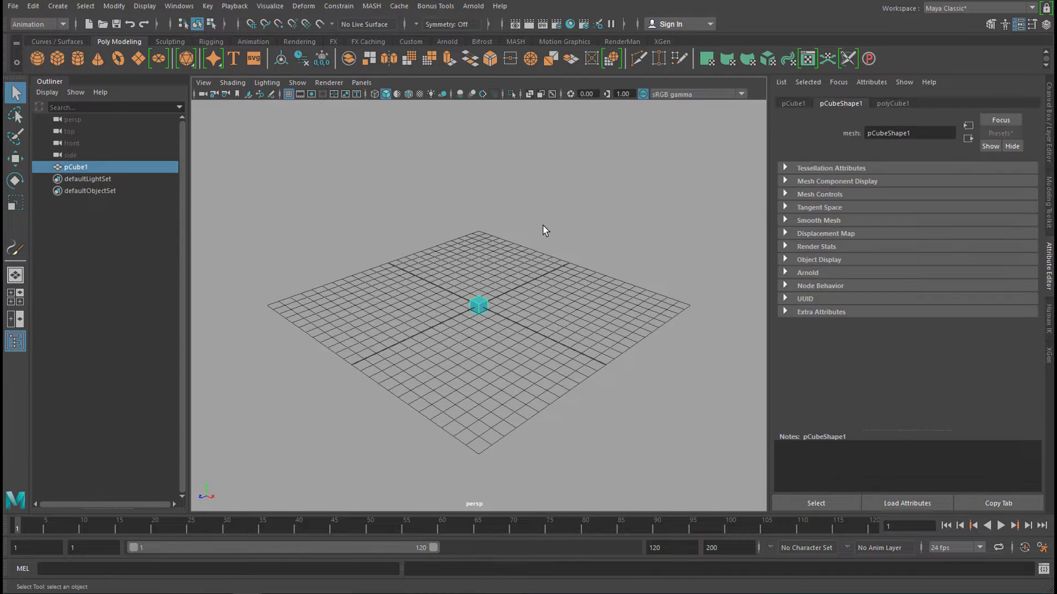
pyautogui.click(515, 41)
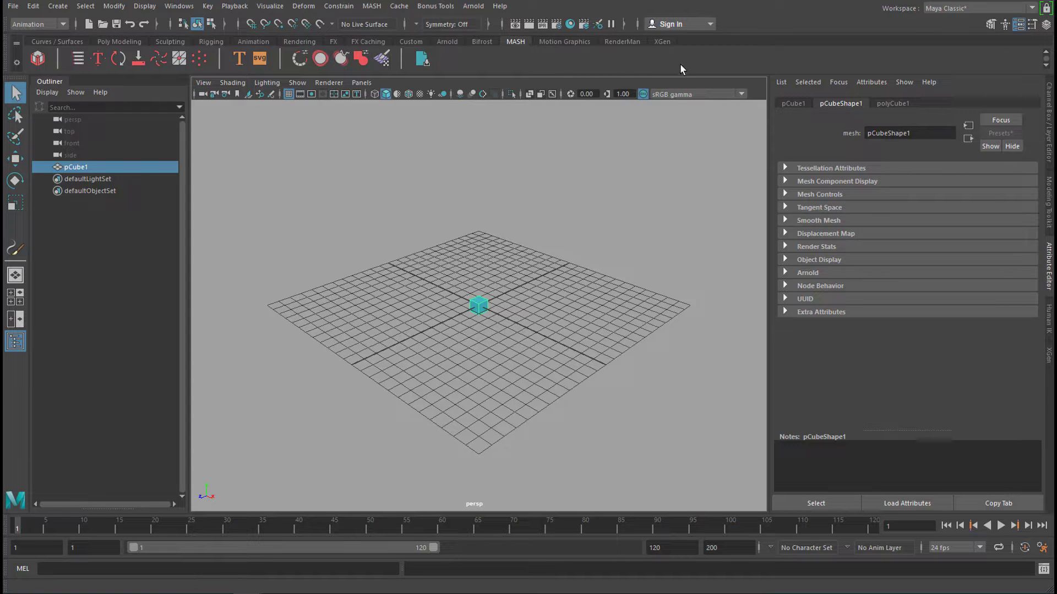
pyautogui.click(38, 59)
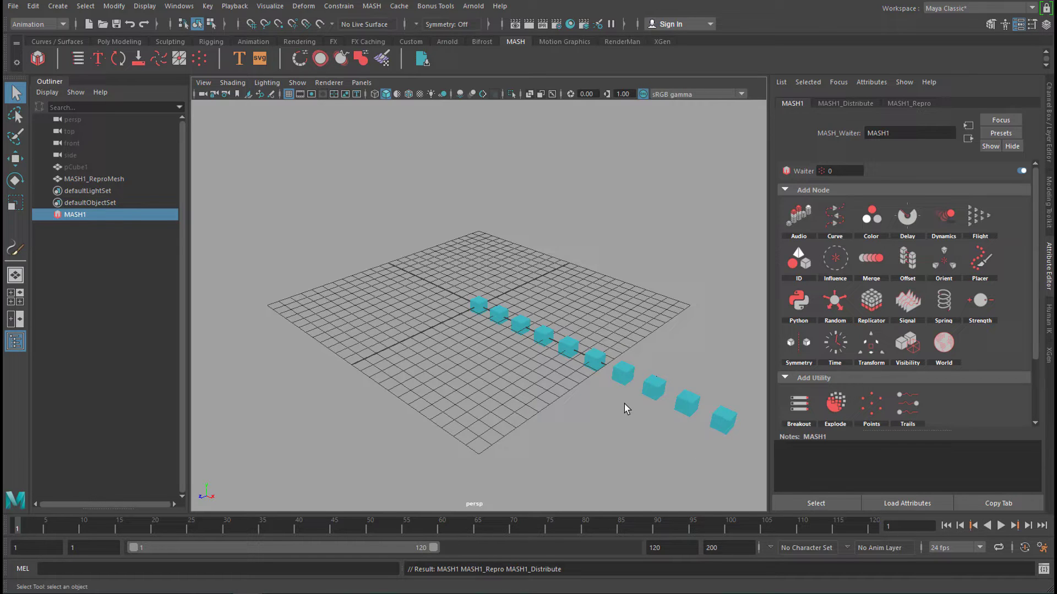
# Bring in the dance1.ma motion-capture example from the Content Browser, extending the timeline to 263
pyautogui.click(1001, 526)
pyautogui.click(1000, 525)
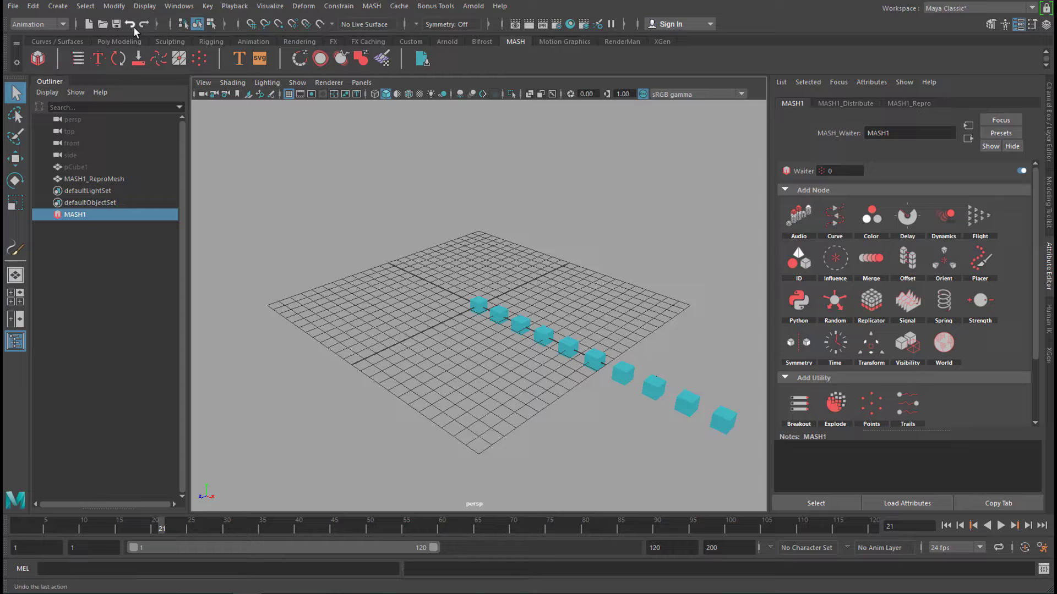
pyautogui.click(178, 10)
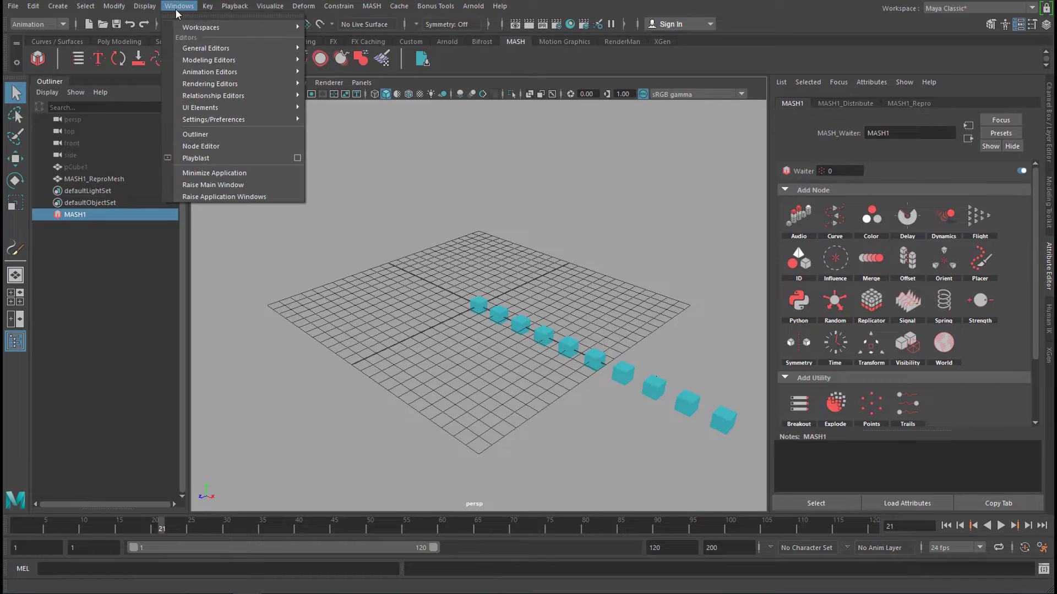
pyautogui.moveTo(223, 56)
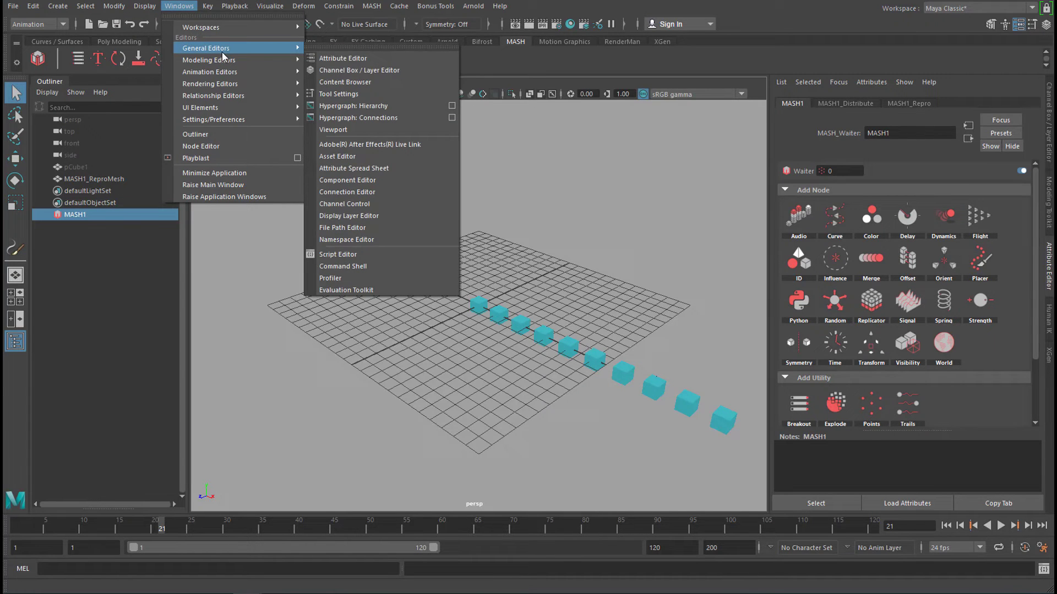
pyautogui.click(354, 83)
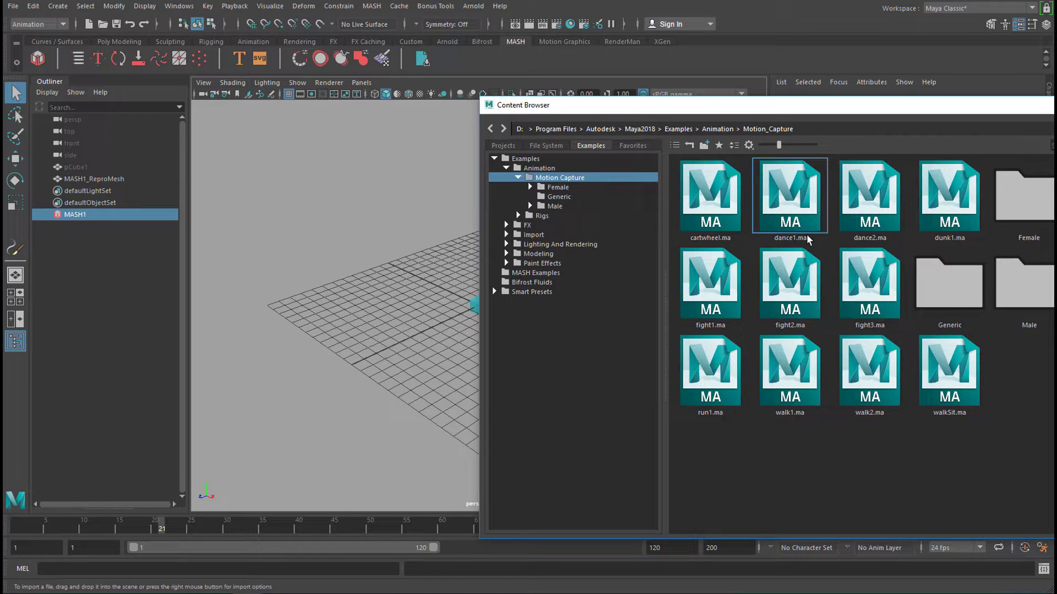
pyautogui.doubleClick(795, 214)
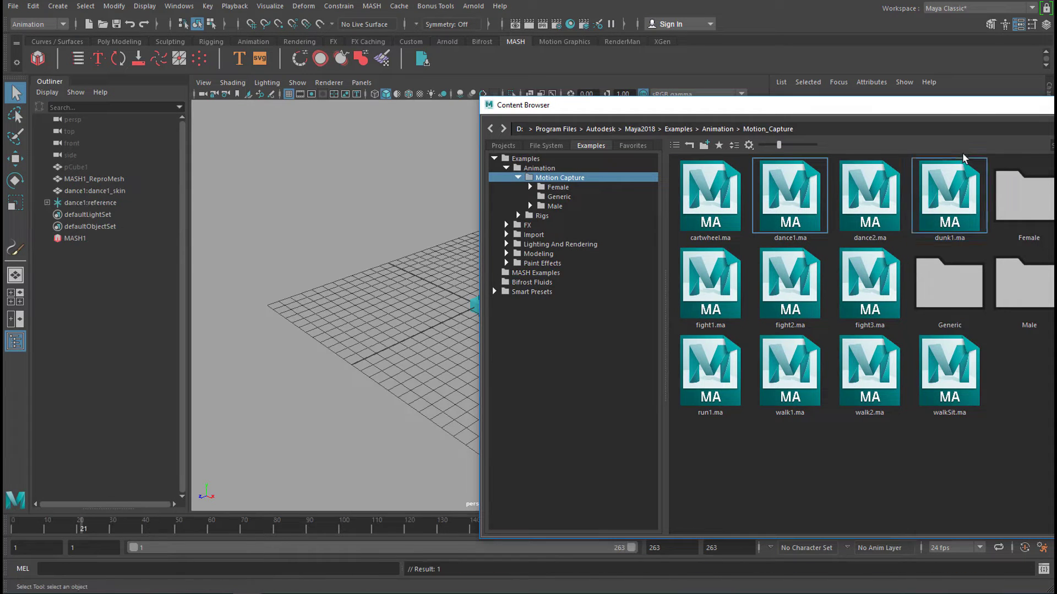
pyautogui.moveTo(985, 111); pyautogui.dragTo(671, 164)
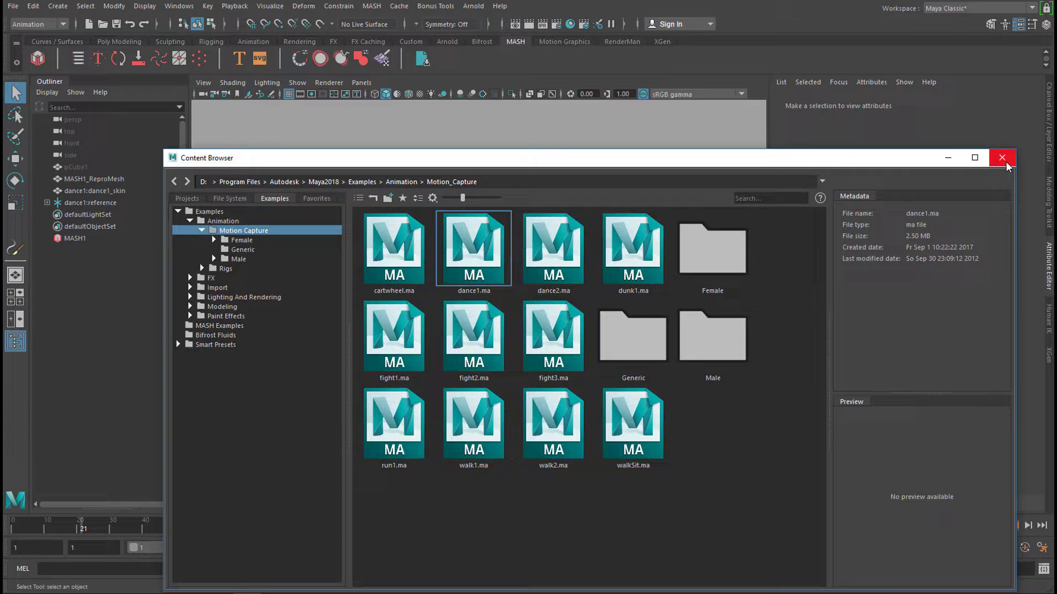
pyautogui.click(976, 158)
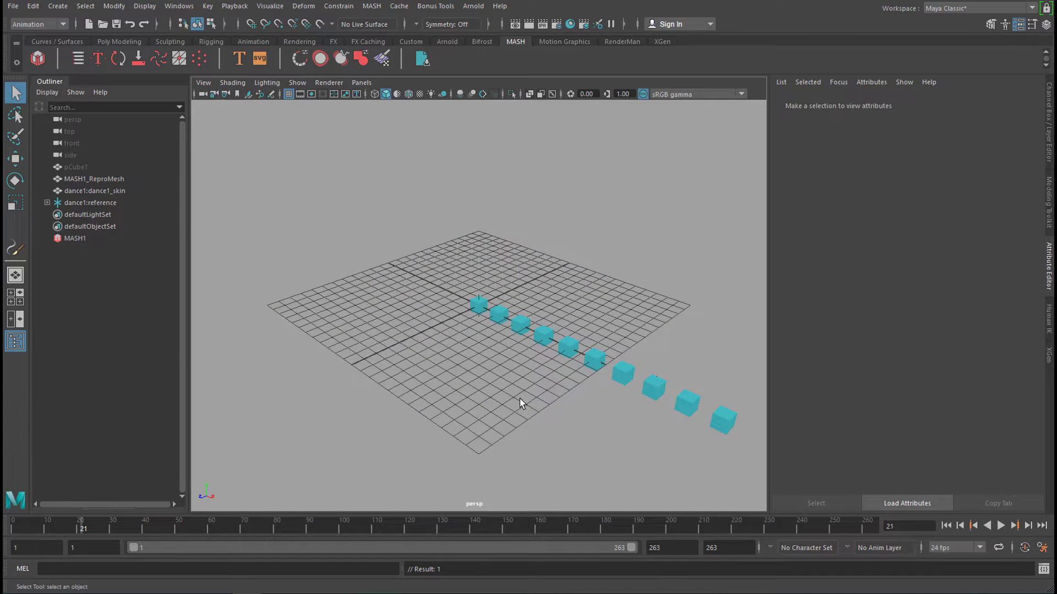
# Frame all, play the dancer's animation, and select MASH1 in the Outliner to load its settings
pyautogui.press('a')
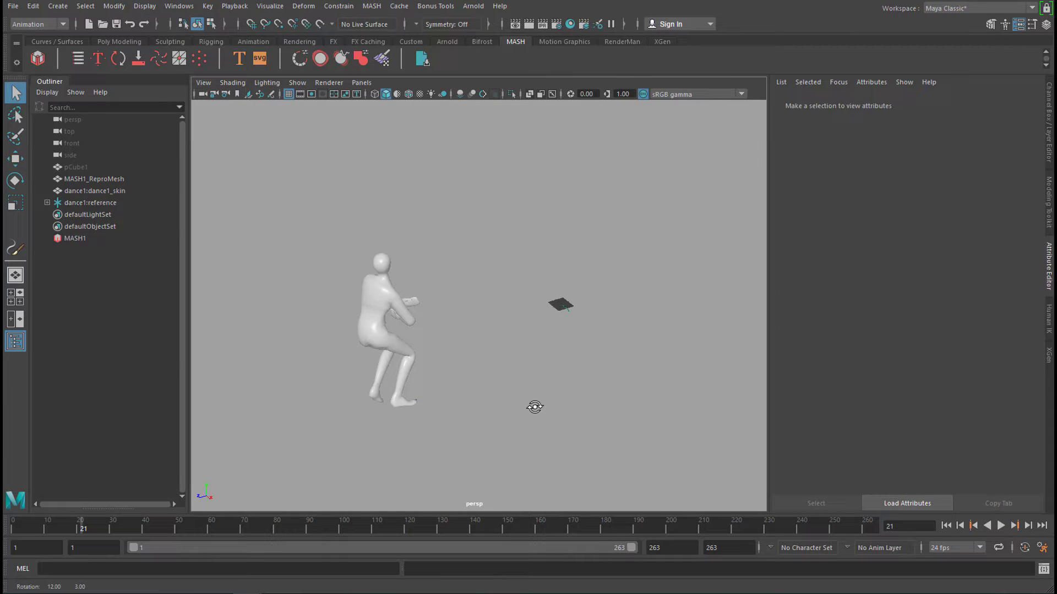
pyautogui.click(1001, 525)
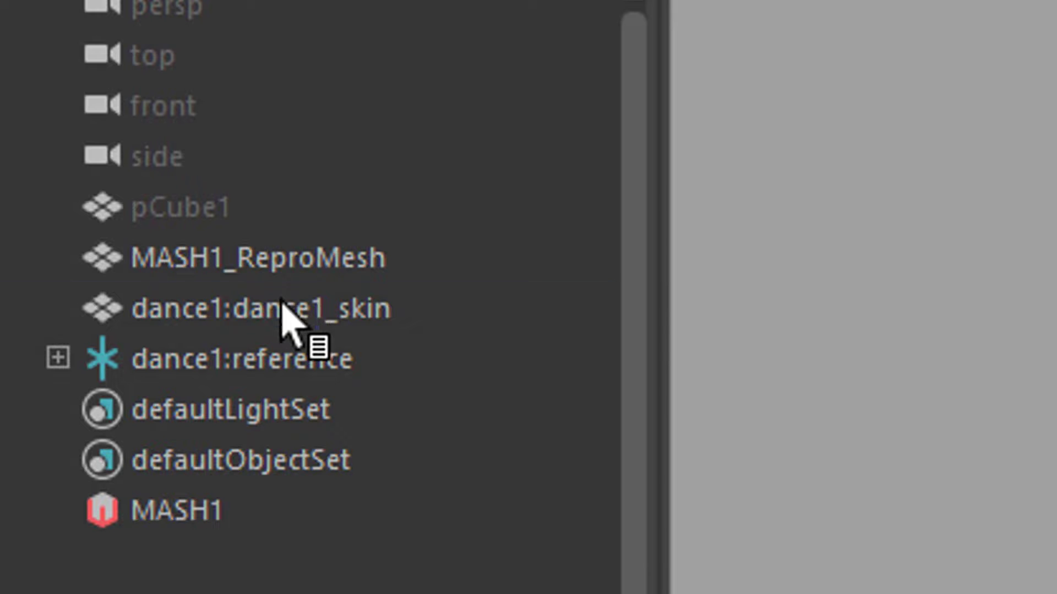
pyautogui.click(275, 303)
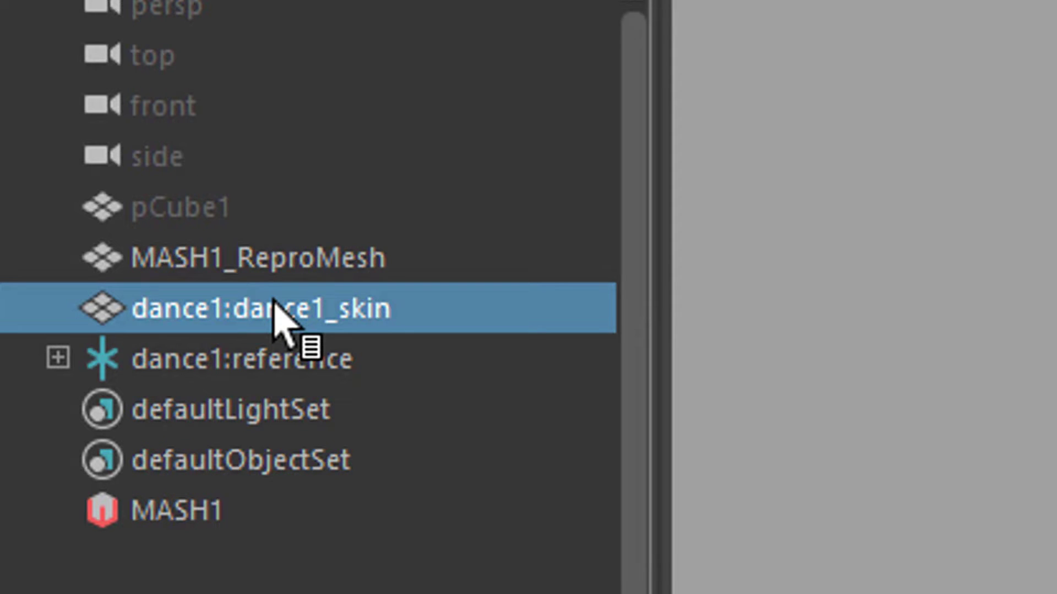
pyautogui.click(266, 365)
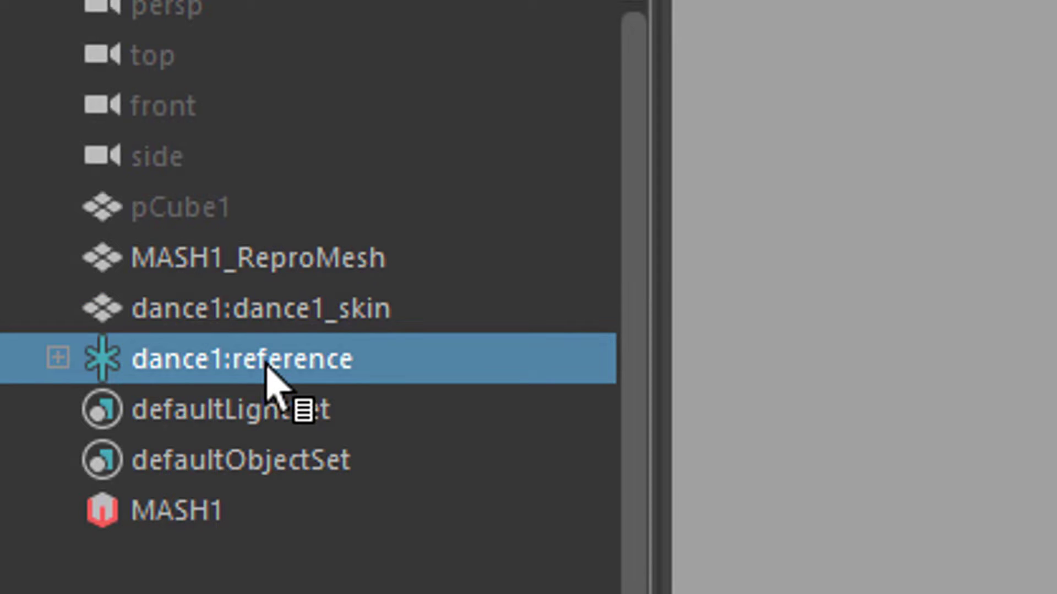
pyautogui.click(270, 314)
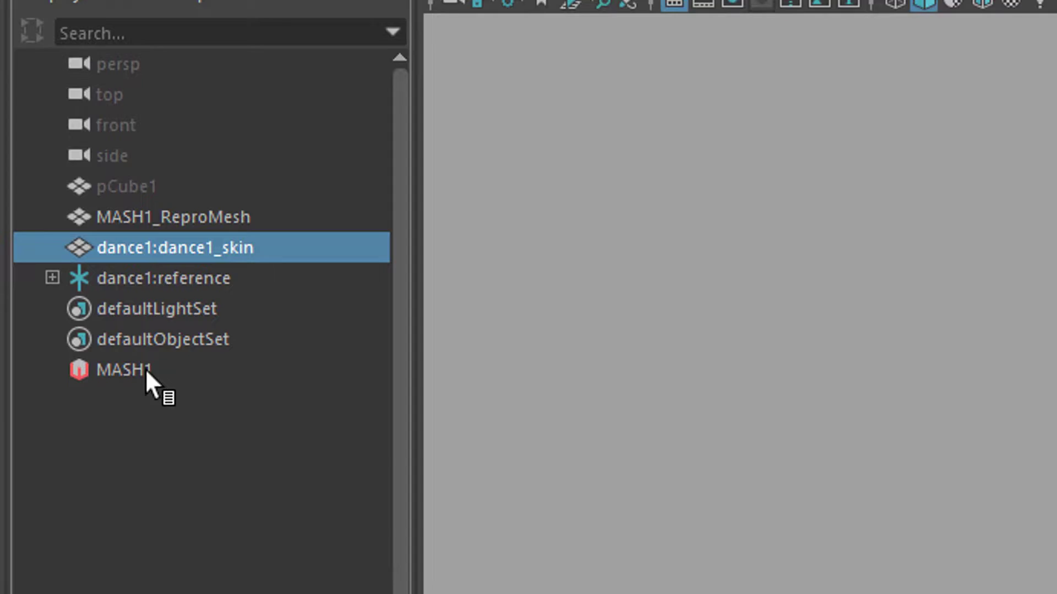
pyautogui.click(145, 368)
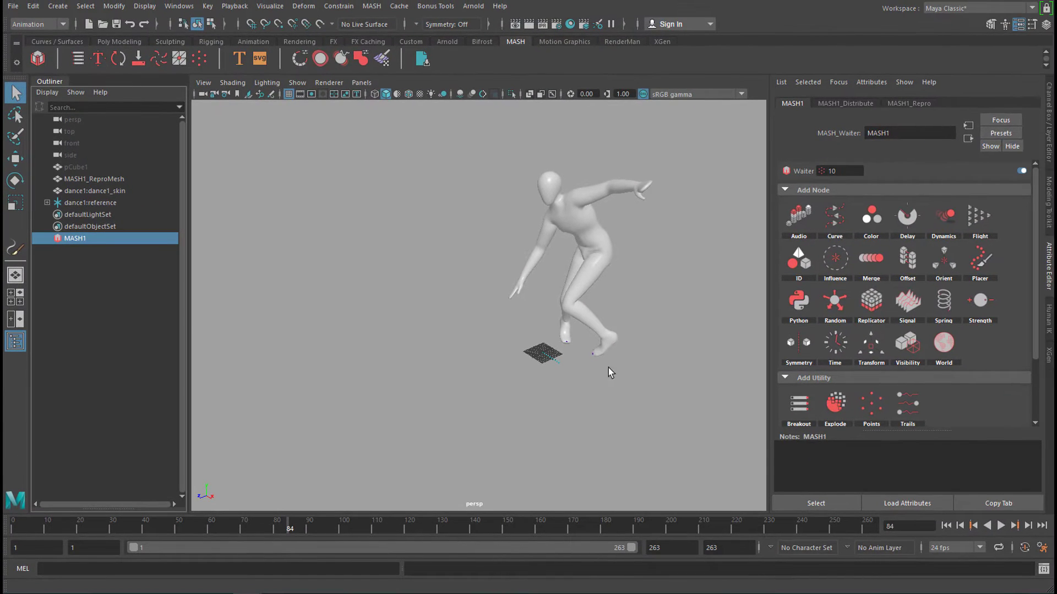
# Set MASH1_Distribute's Distribution Type to Mesh
pyautogui.click(860, 103)
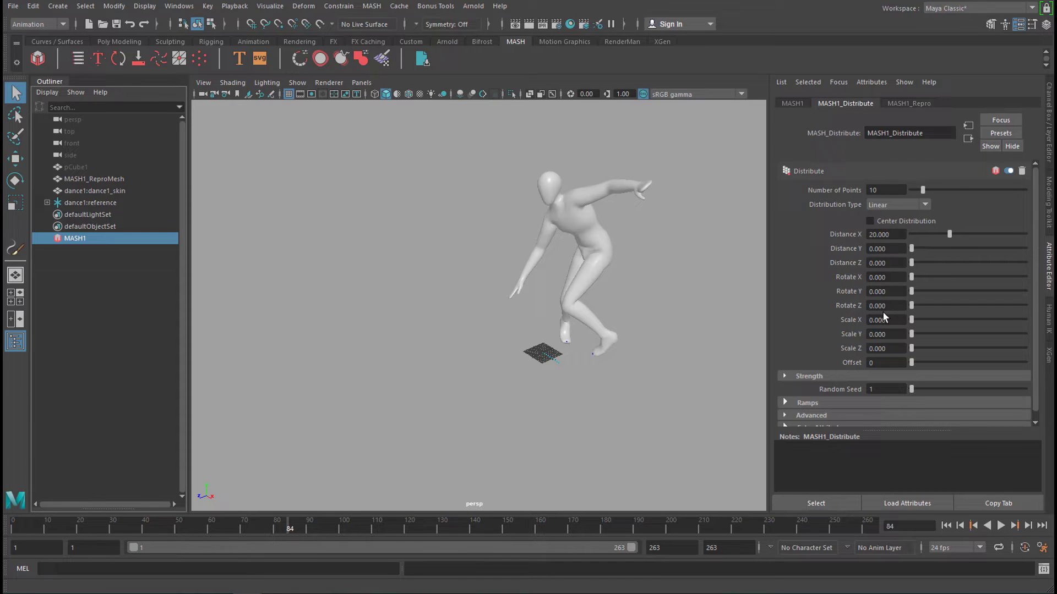
pyautogui.scroll(3, 556, 385)
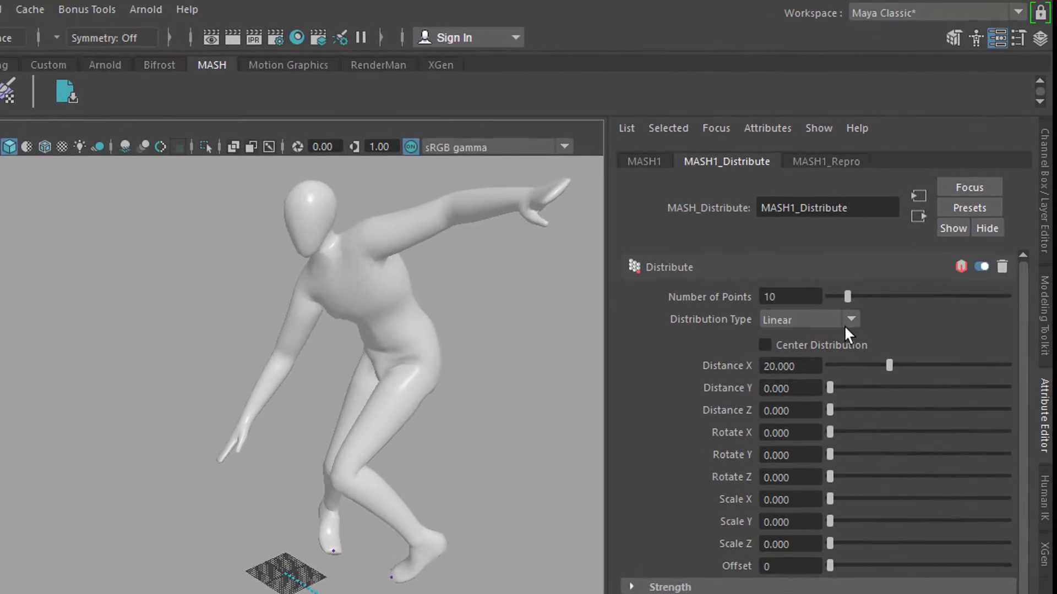
pyautogui.click(849, 320)
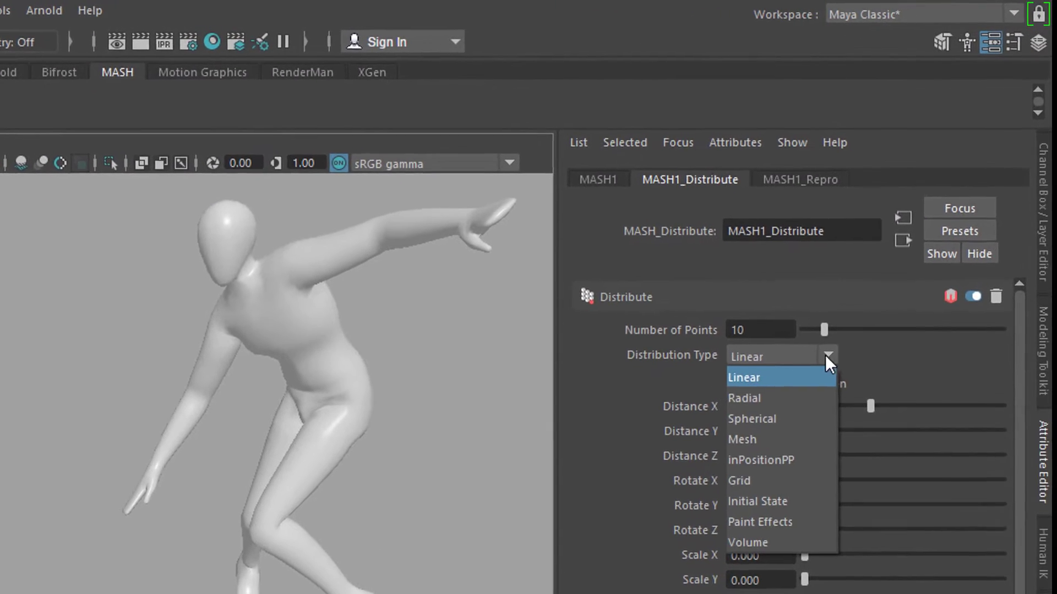
pyautogui.click(778, 466)
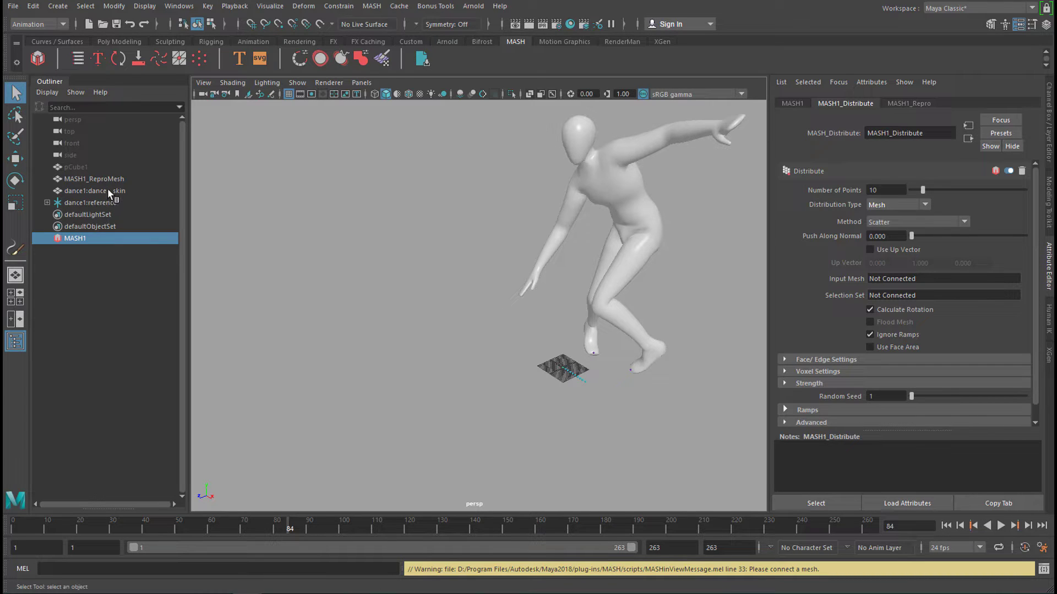
# Connect dance1_skin as the Distribute node's Input Mesh, scattering the ten points over the dancer
pyautogui.moveTo(109, 193); pyautogui.dragTo(526, 251, button='middle')
pyautogui.moveTo(849, 295); pyautogui.dragTo(876, 279, button='middle')
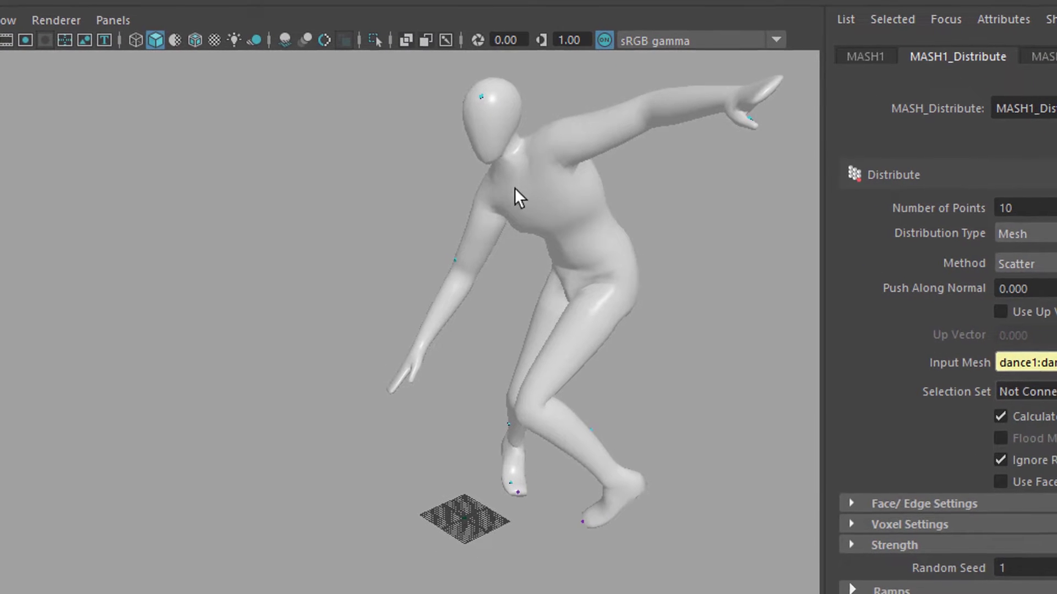
pyautogui.keyDown('alt'); pyautogui.moveTo(519, 265); pyautogui.dragTo(349, 343, button='middle'); pyautogui.keyUp('alt')
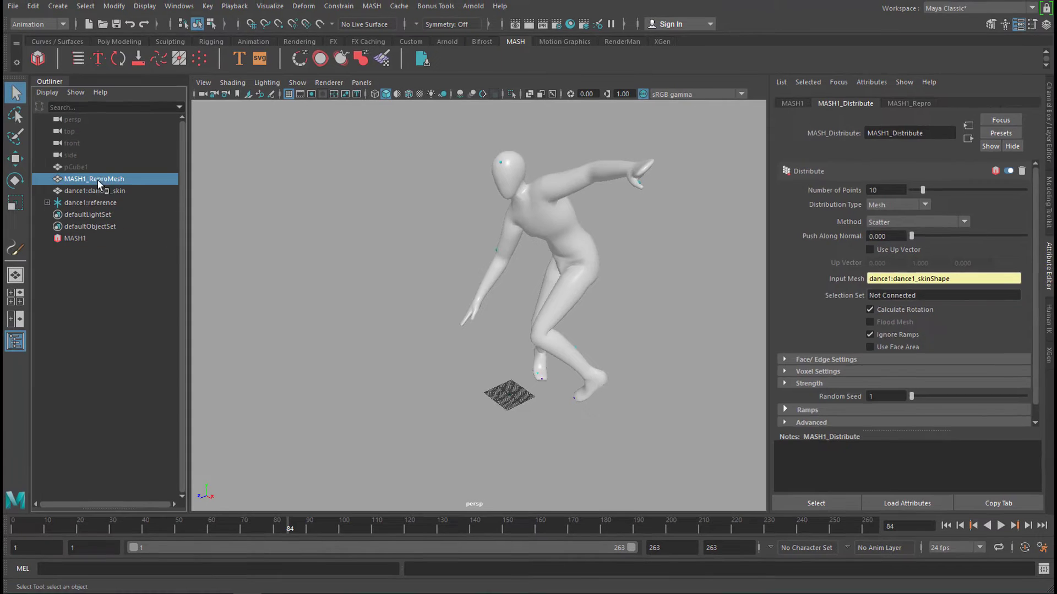
pyautogui.click(98, 179)
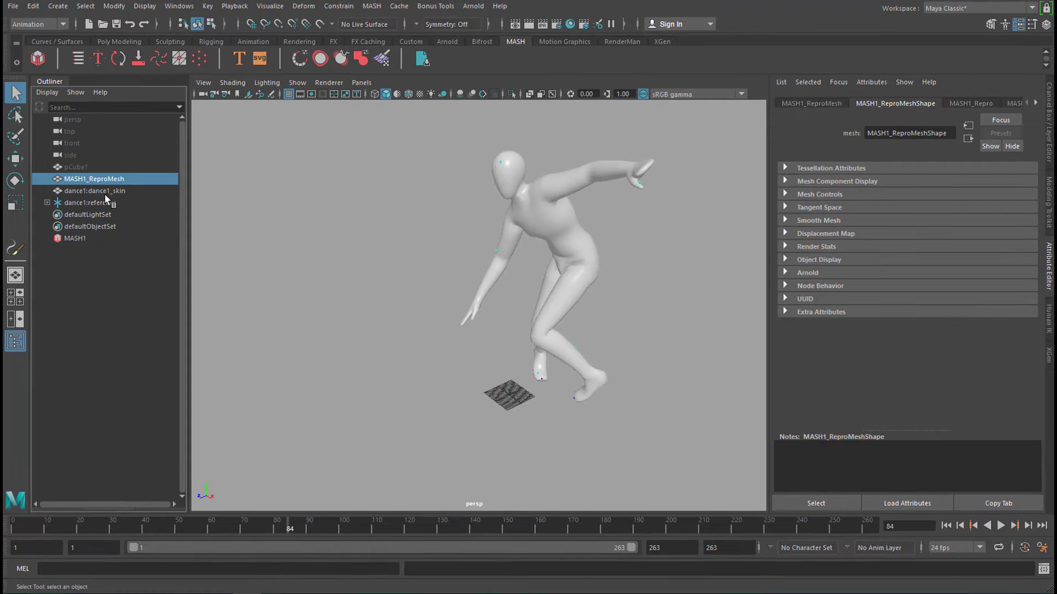
pyautogui.click(99, 191)
pyautogui.keyDown('shift'); pyautogui.click(105, 204); pyautogui.keyUp('shift')
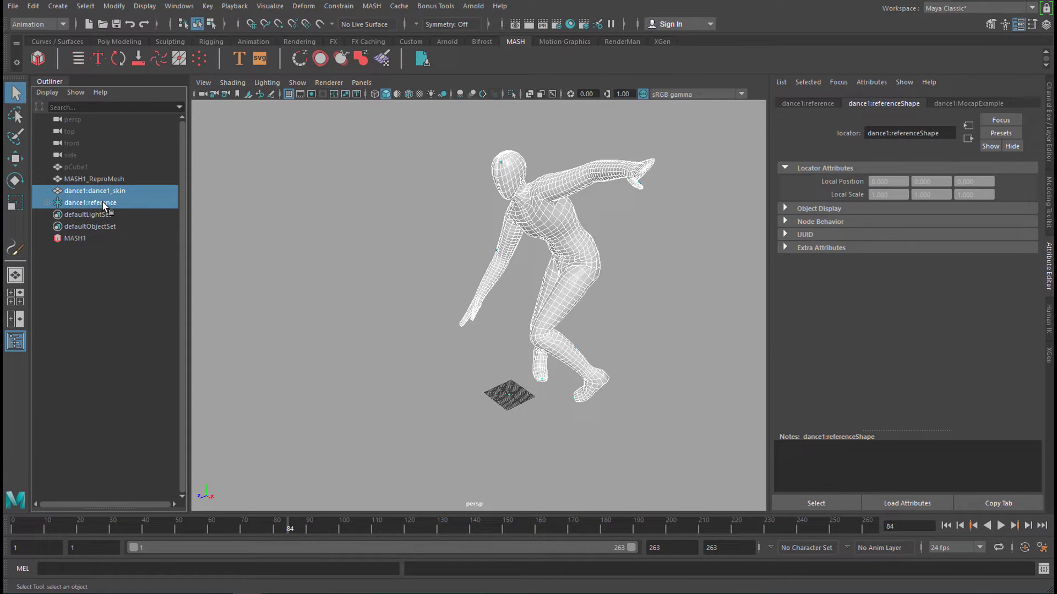
# Hide the dancer's skin mesh and switch the viewport background to black
pyautogui.hotkey('ctrl', 'h')
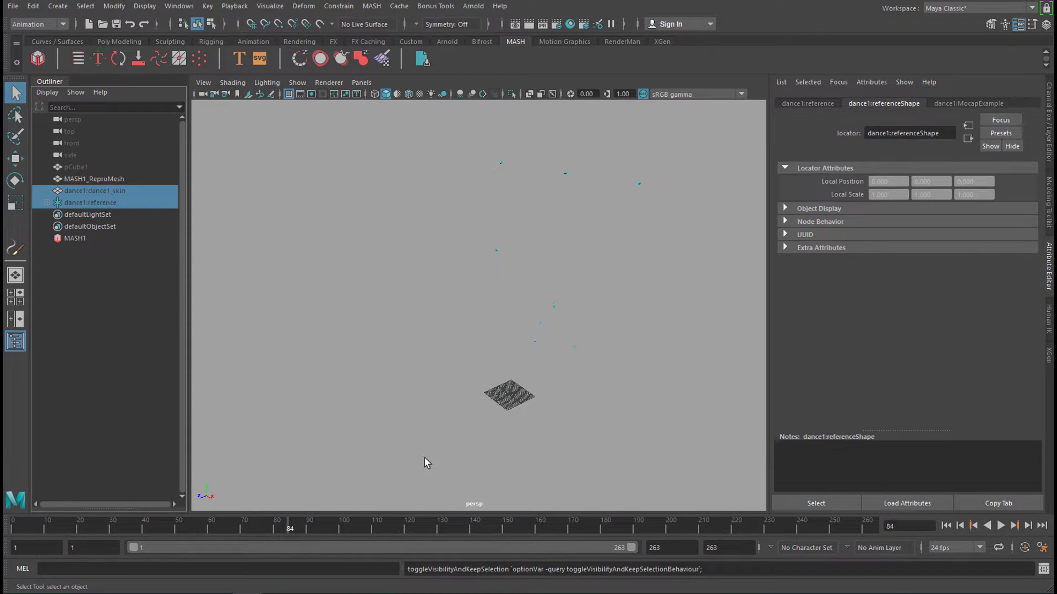
pyautogui.moveTo(516, 400)
pyautogui.keyDown('alt'); pyautogui.mouseDown()
pyautogui.moveTo(538, 396)
pyautogui.moveTo(517, 406)
pyautogui.mouseUp(); pyautogui.keyUp('alt')
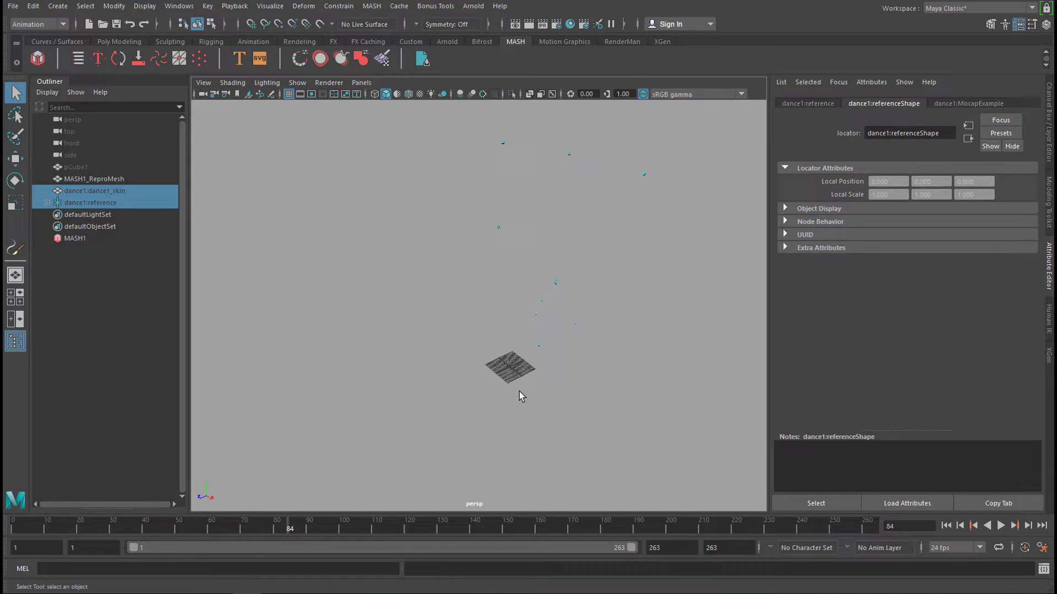
pyautogui.hotkey('alt', 'b')
pyautogui.hotkey('alt', 'b')
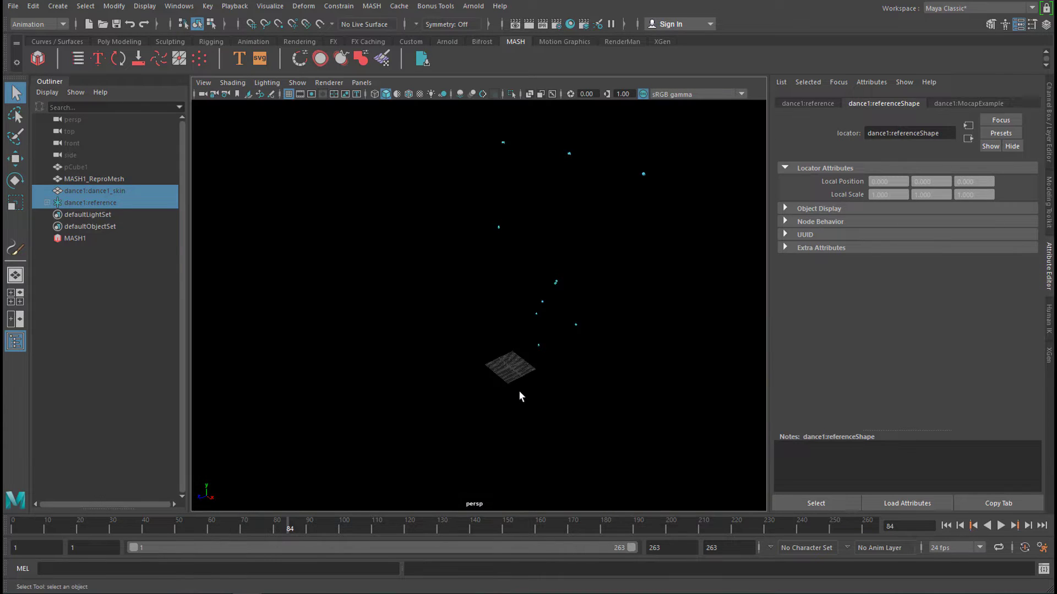
# Play the animation from frame 1 to watch the points follow the dance, then select MASH1
pyautogui.click(945, 525)
pyautogui.click(1001, 526)
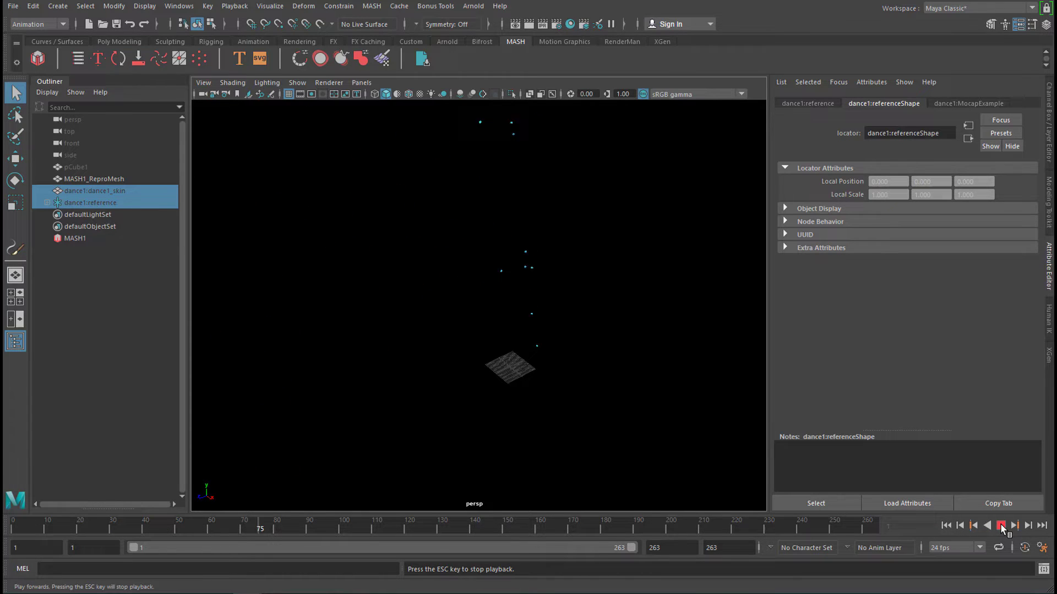
pyautogui.click(1002, 526)
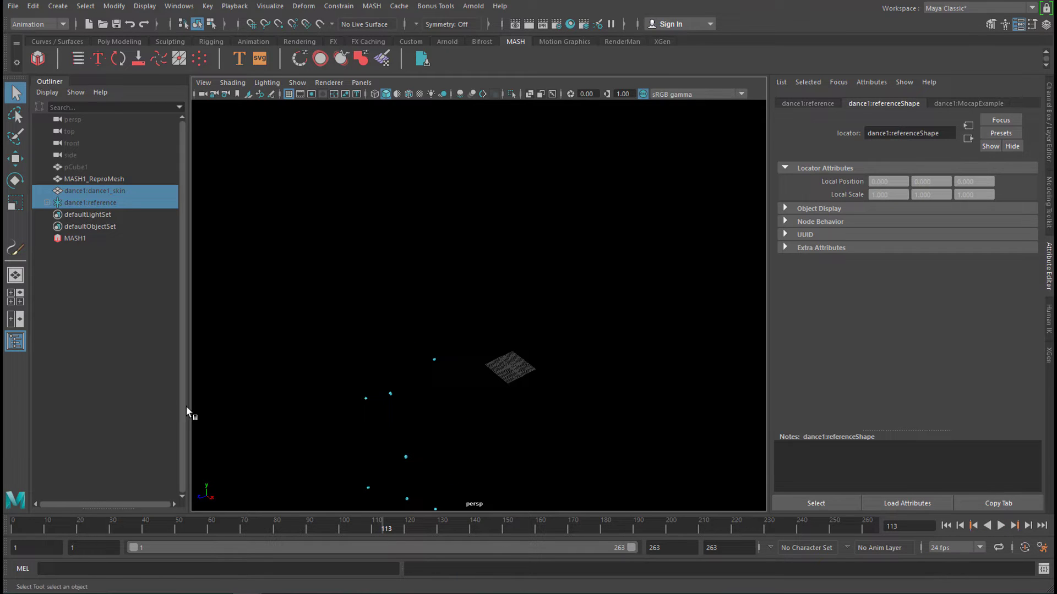
pyautogui.click(71, 238)
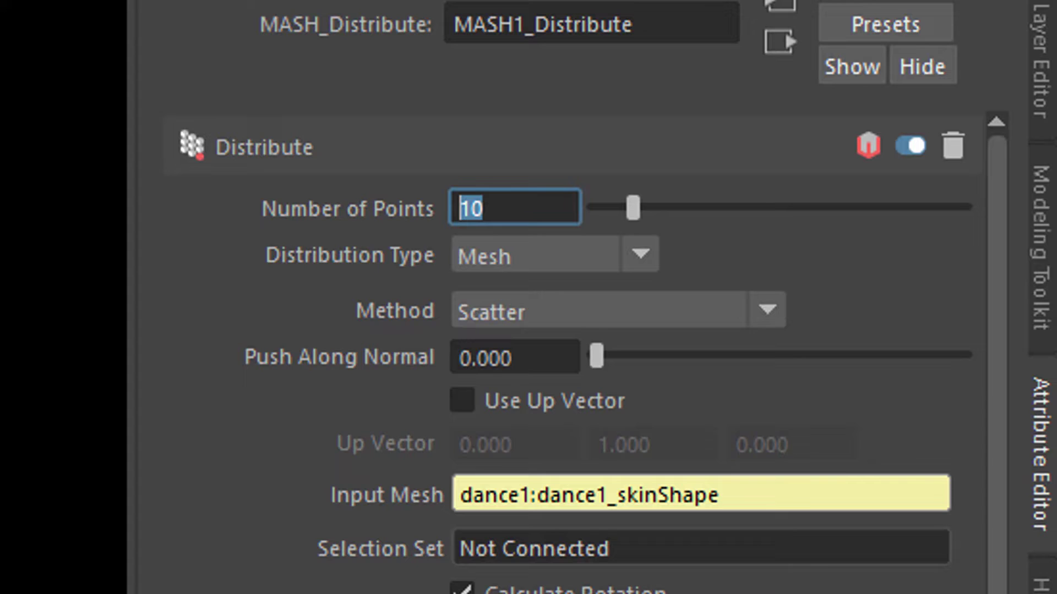
# Set Number of Points to 1000 and play from the start to watch the point cloud dance
pyautogui.write('1000')
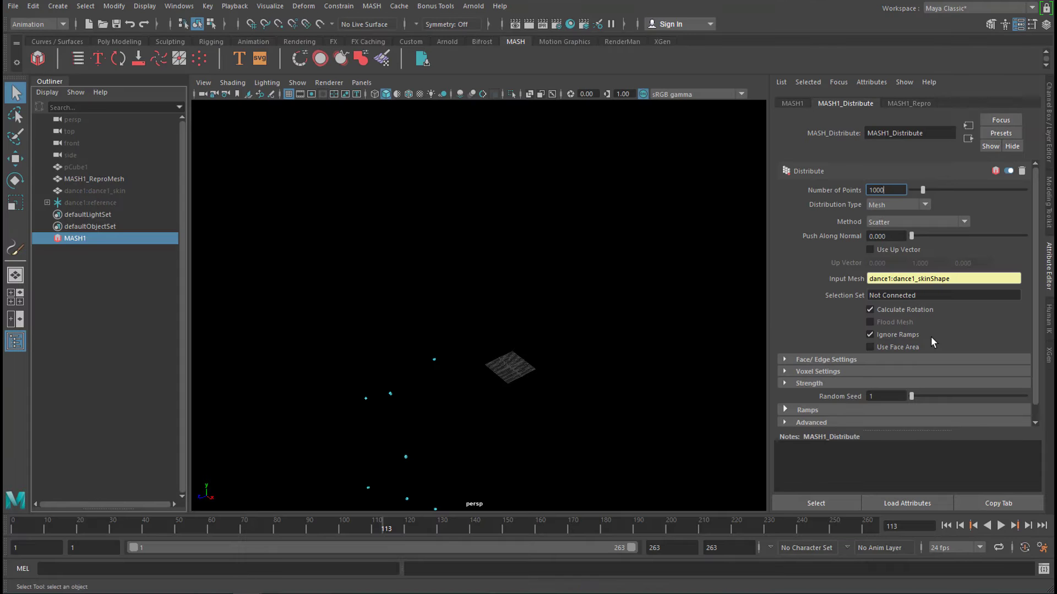
pyautogui.press('Return')
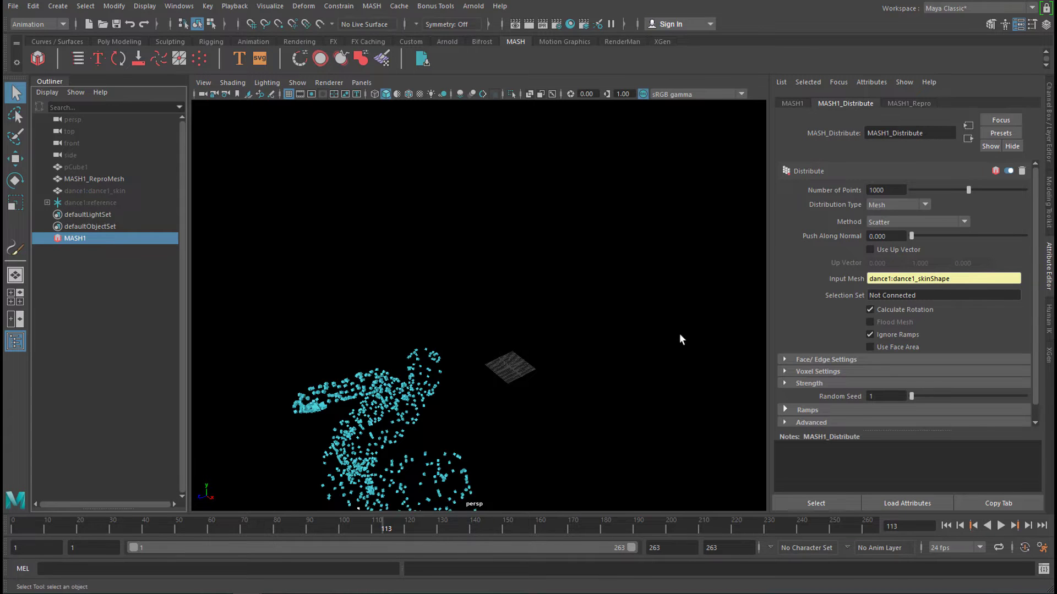
pyautogui.keyDown('alt'); pyautogui.moveTo(681, 338); pyautogui.dragTo(552, 288, button='middle'); pyautogui.keyUp('alt')
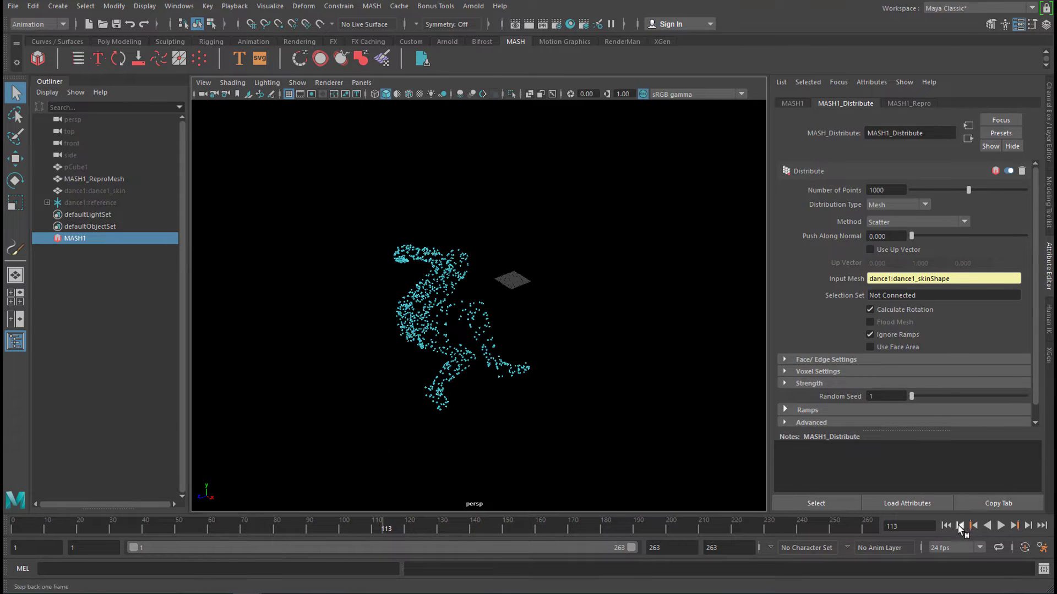
pyautogui.click(946, 525)
pyautogui.click(1000, 525)
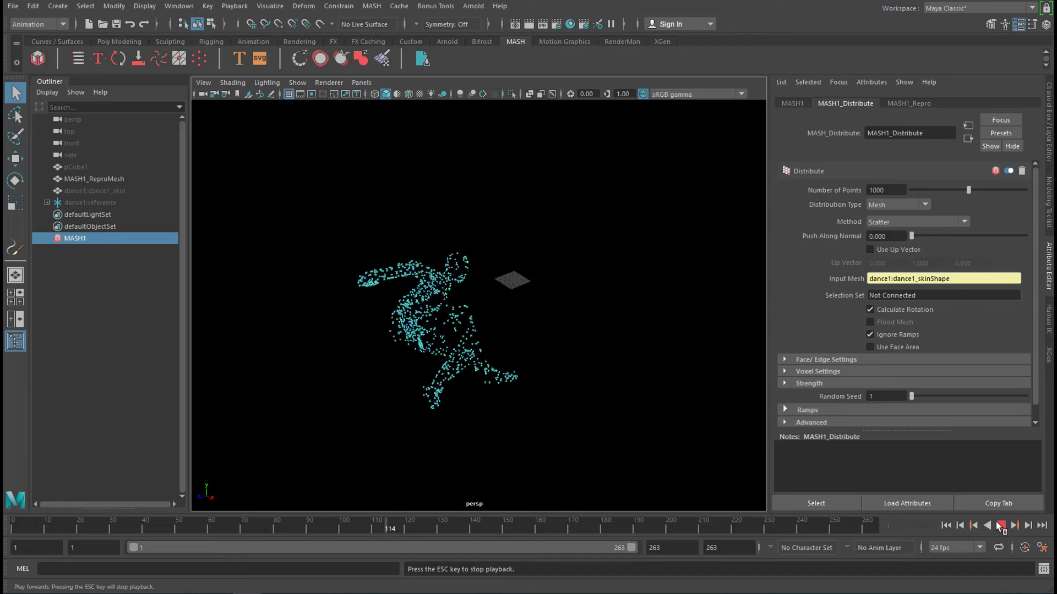
pyautogui.click(1001, 526)
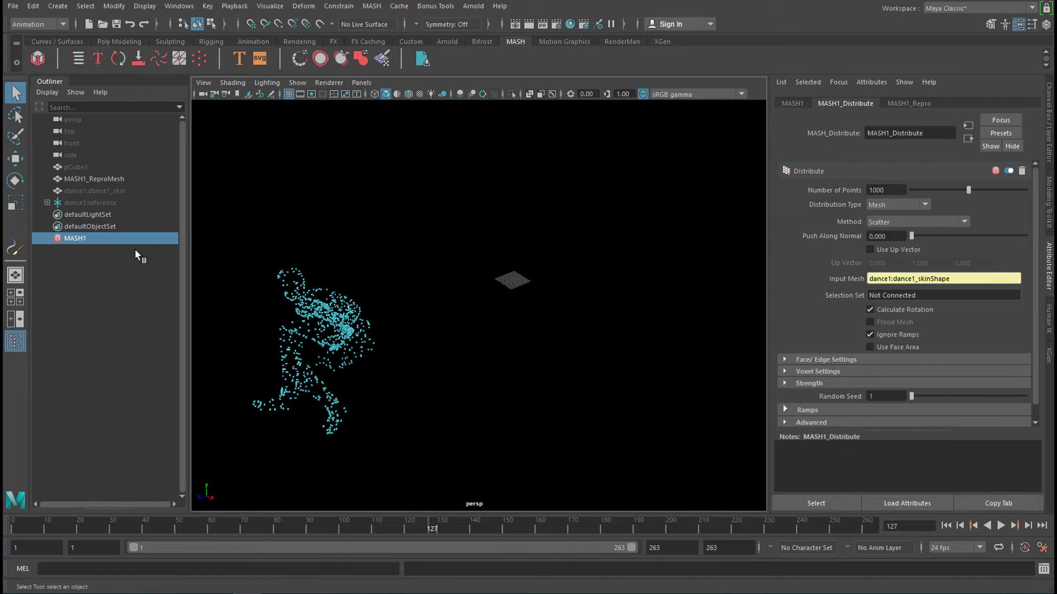
# Add a Signal node to MASH1 and play to frame 40, moving closer to see the cubes jiggle
pyautogui.click(796, 104)
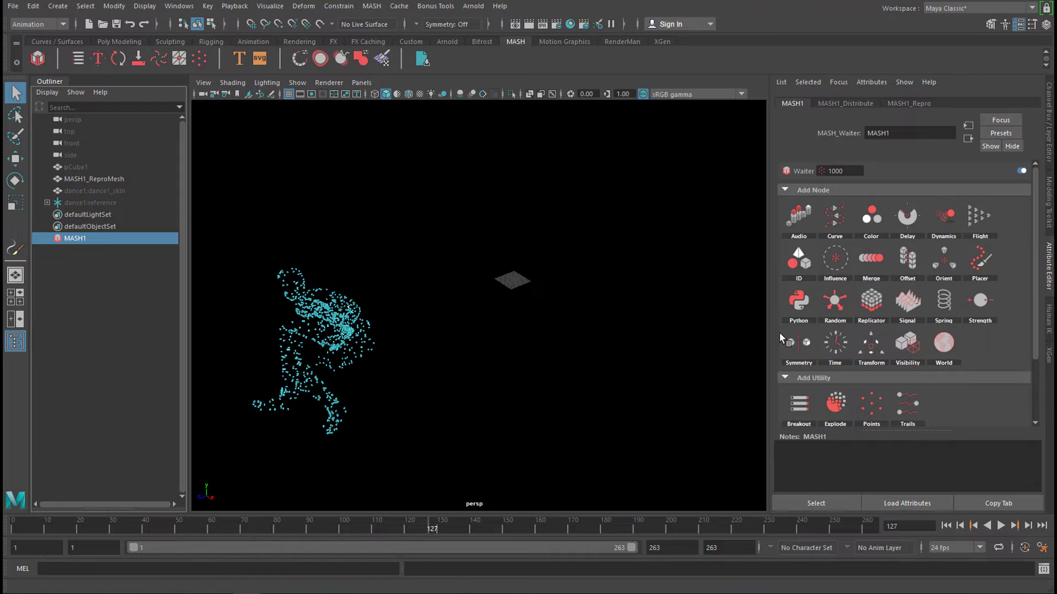
pyautogui.click(930, 316)
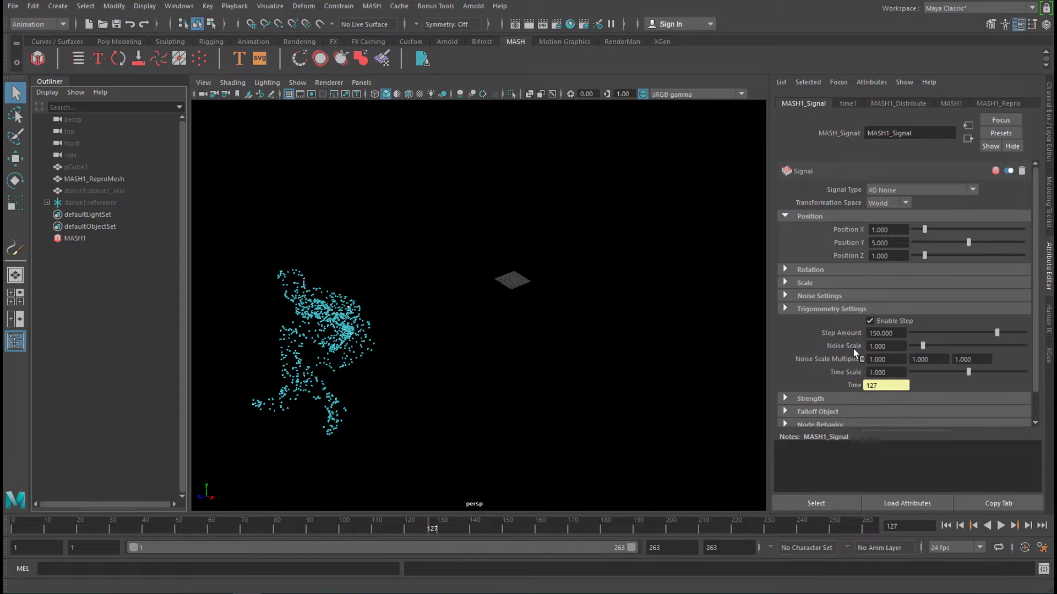
pyautogui.click(945, 527)
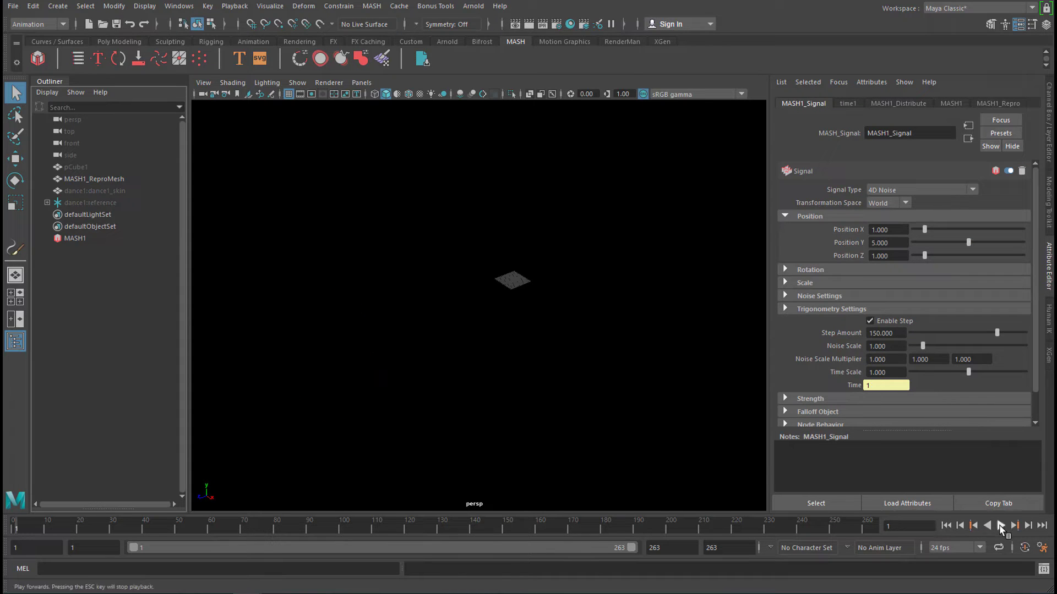
pyautogui.click(1001, 526)
pyautogui.click(1001, 526)
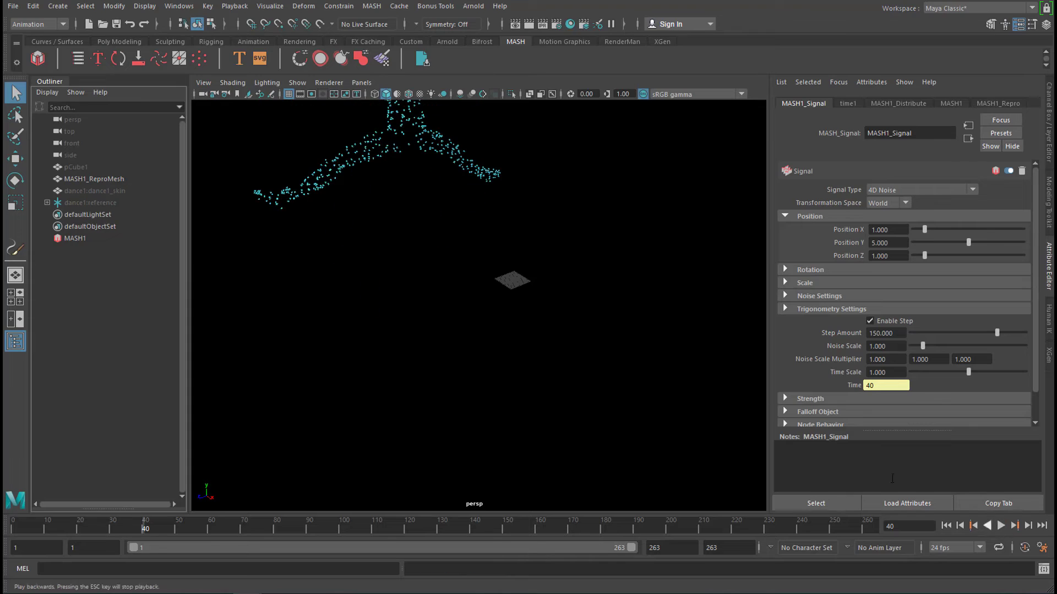
pyautogui.keyDown('alt'); pyautogui.moveTo(512, 257); pyautogui.dragTo(760, 349); pyautogui.keyUp('alt')
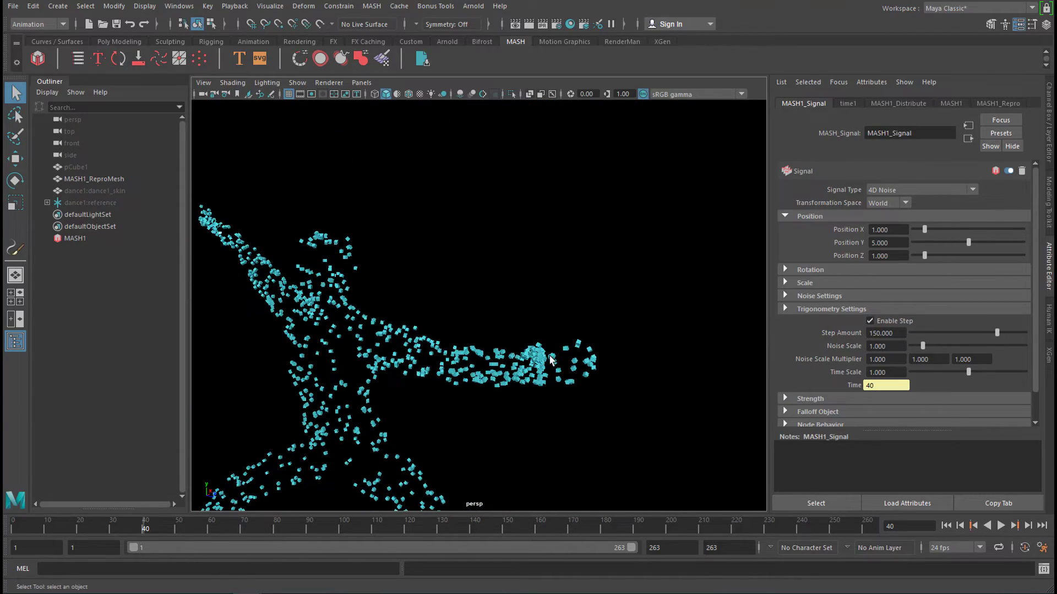
pyautogui.keyDown('alt'); pyautogui.moveTo(760, 349); pyautogui.dragTo(632, 331, button='right'); pyautogui.keyUp('alt')
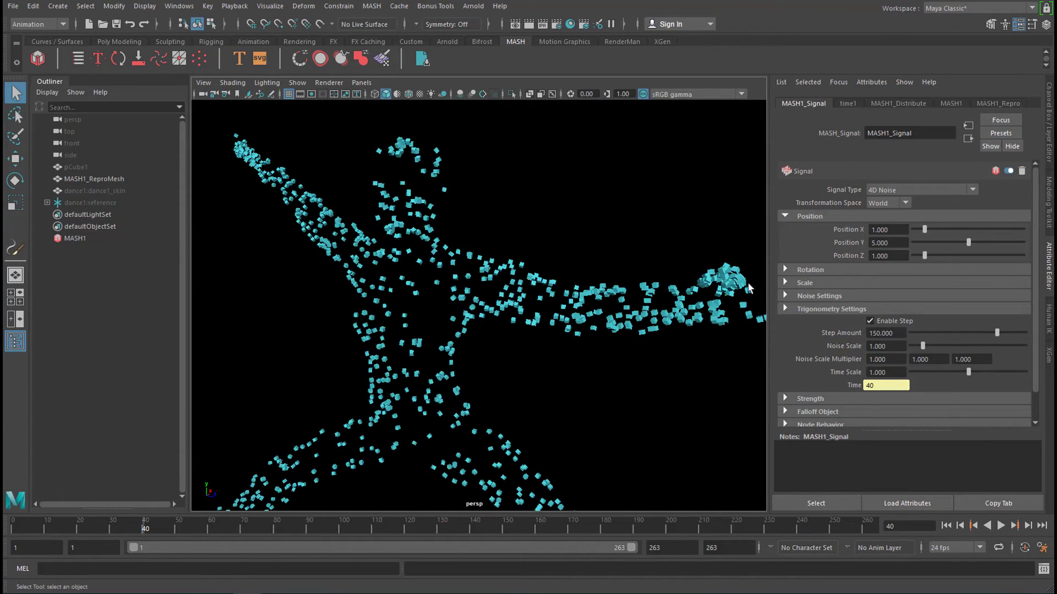
# Give the Signal node scale noise of 5.659 and Position X noise of 2.692, then replay
pyautogui.click(786, 283)
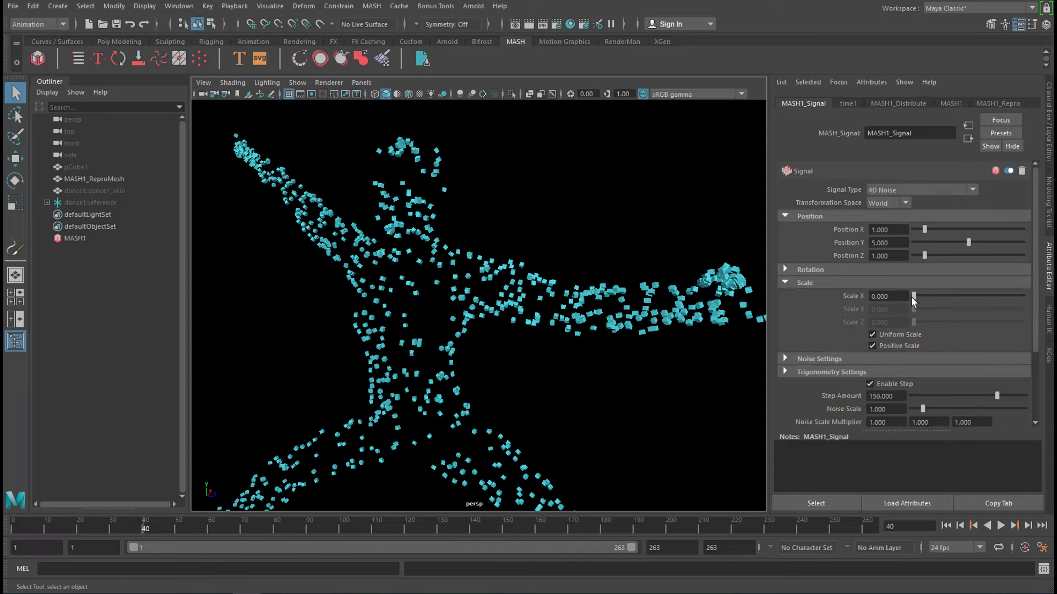
pyautogui.moveTo(913, 296); pyautogui.dragTo(974, 301)
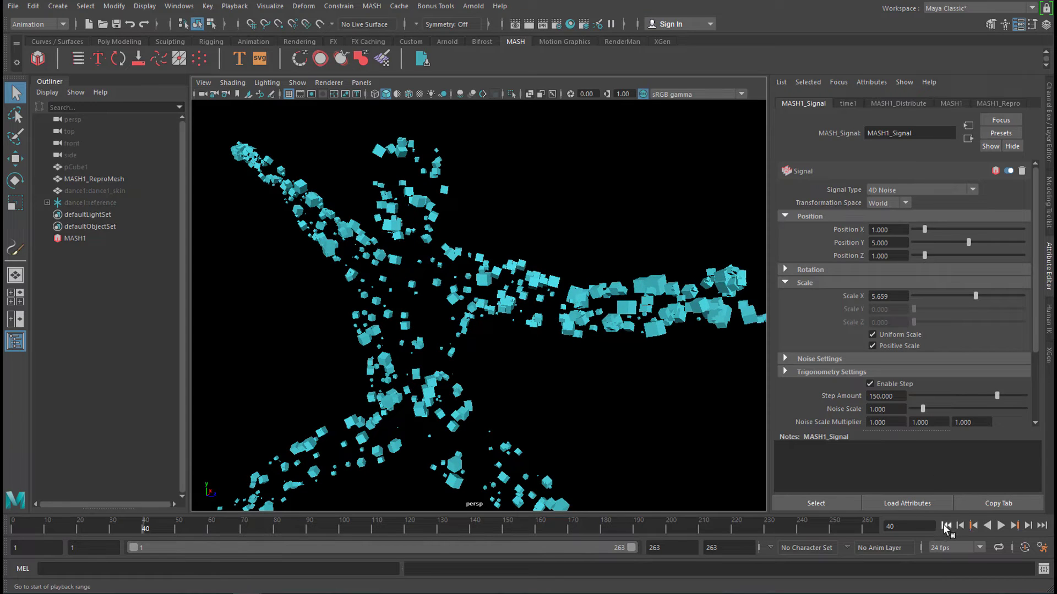
pyautogui.moveTo(927, 230); pyautogui.dragTo(942, 230)
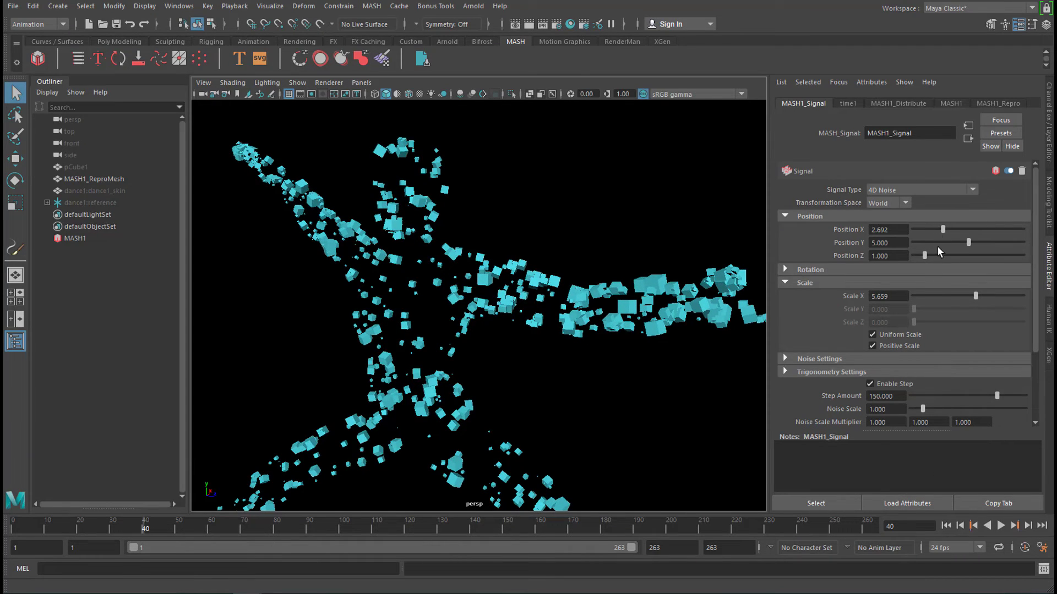
pyautogui.click(946, 526)
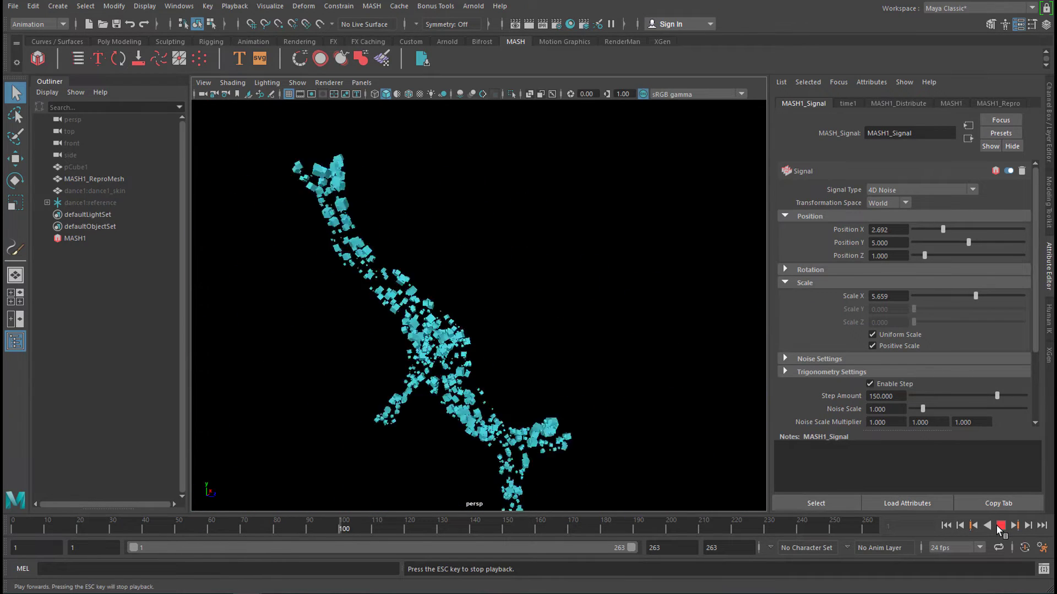
pyautogui.click(1001, 526)
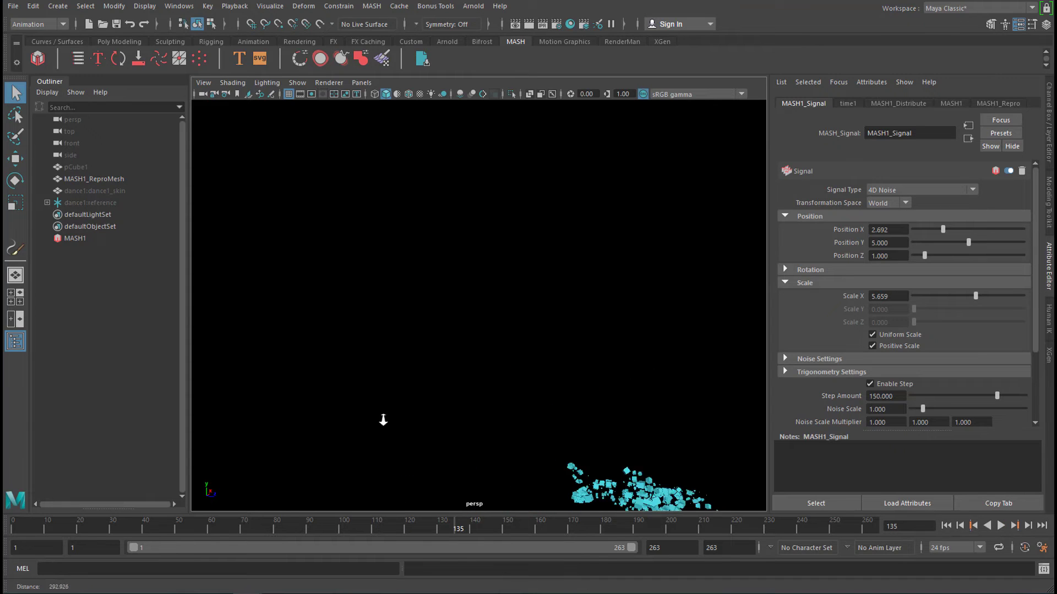
pyautogui.keyDown('alt'); pyautogui.moveTo(642, 419); pyautogui.dragTo(519, 212, button='middle'); pyautogui.keyUp('alt')
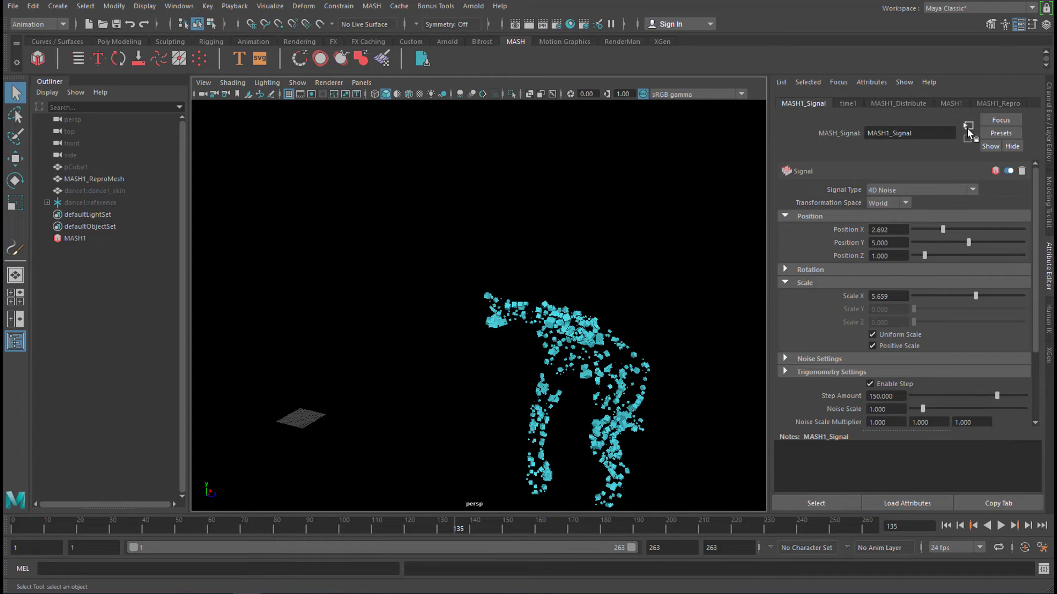
# Add a Trails utility node to the MASH1 network
pyautogui.click(74, 238)
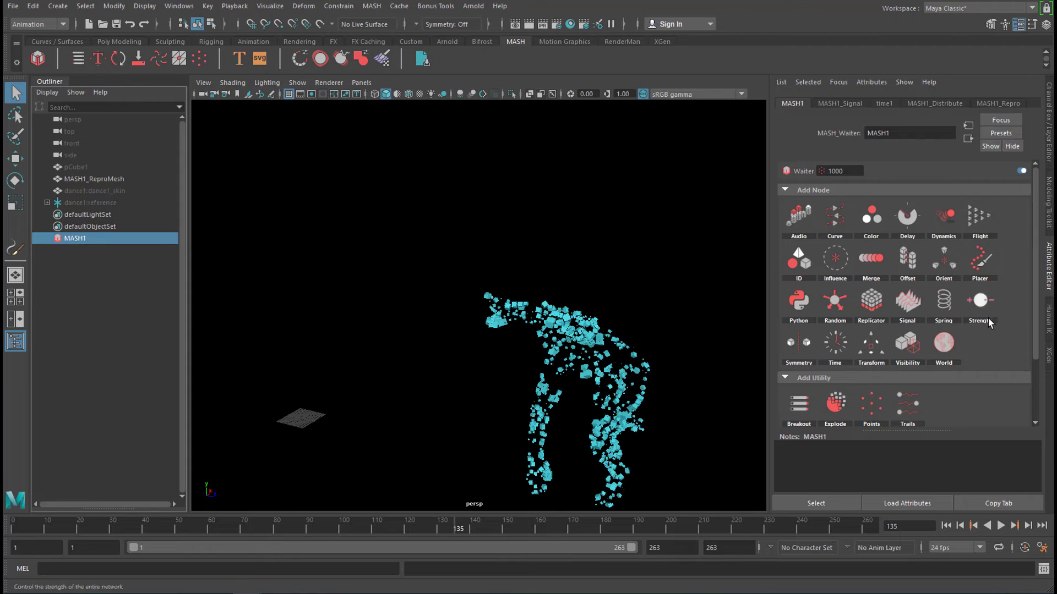
pyautogui.click(903, 402)
pyautogui.click(935, 413)
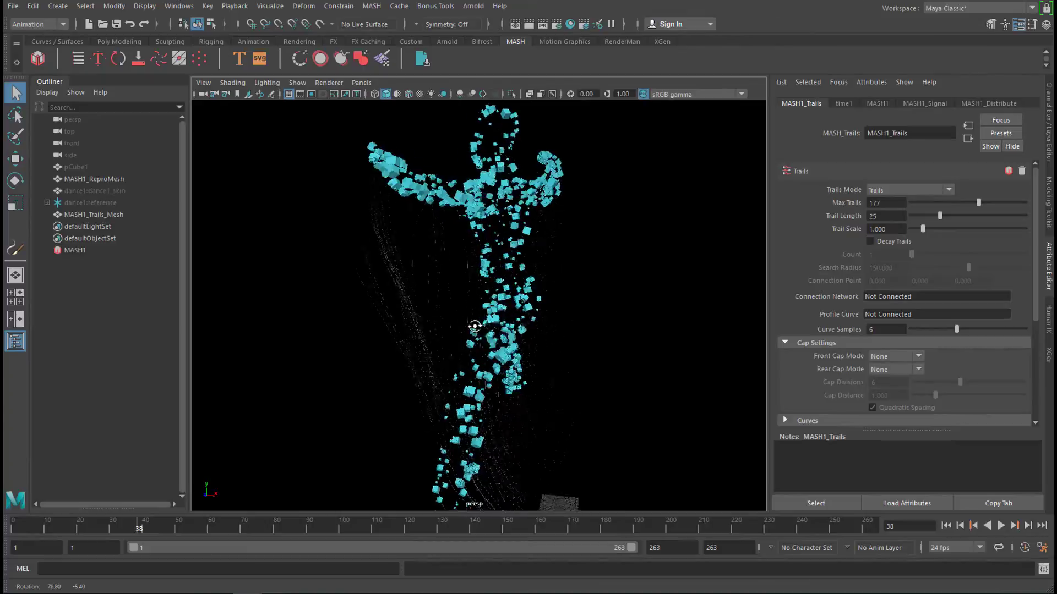
pyautogui.keyDown('alt'); pyautogui.moveTo(472, 325); pyautogui.dragTo(256, 327); pyautogui.keyUp('alt')
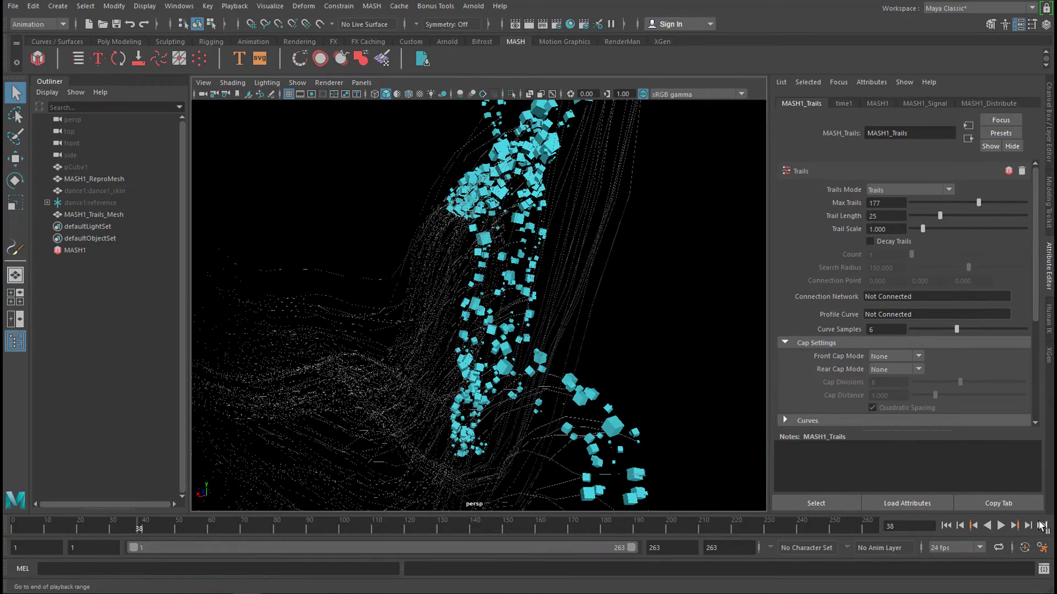
# Step forward frame by frame to frame 50 to see white trails streaming behind the cubes
pyautogui.click(1029, 526)
pyautogui.click(1030, 526)
pyautogui.click(1030, 526)
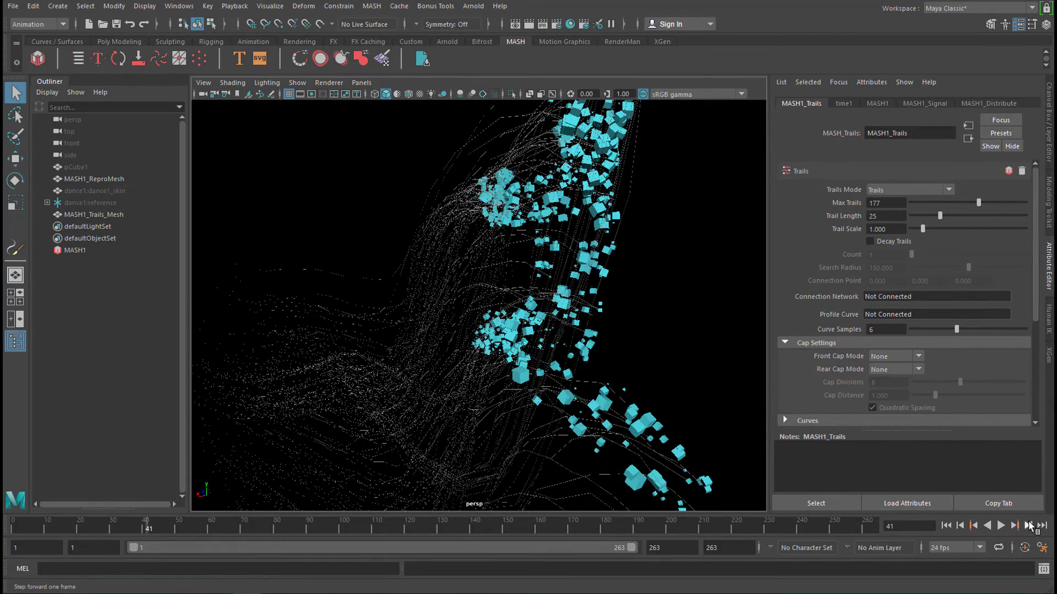
pyautogui.click(1029, 525)
pyautogui.click(1029, 526)
pyautogui.click(1029, 525)
pyautogui.click(1029, 526)
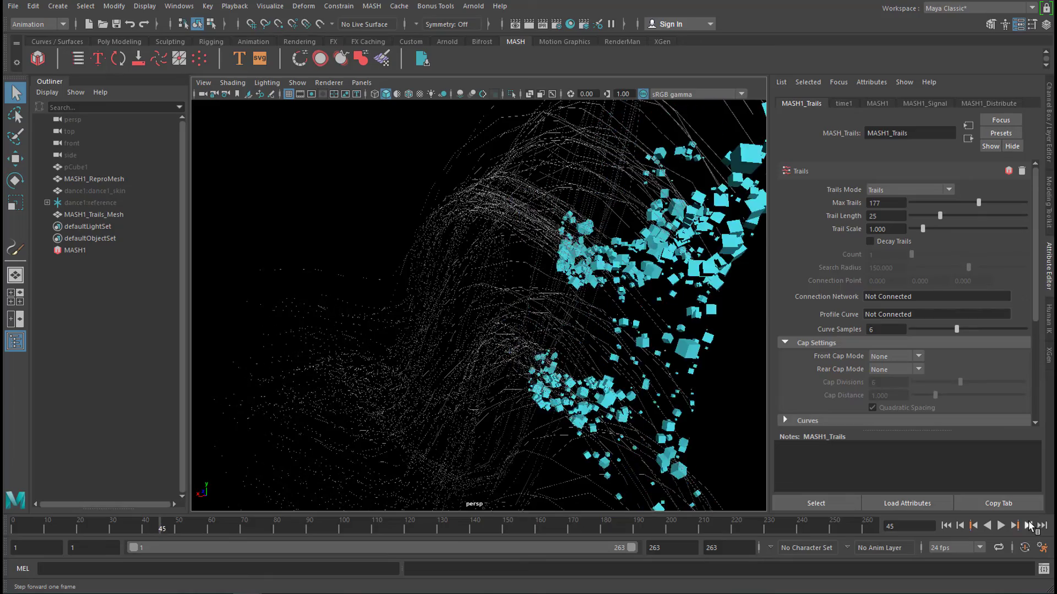
pyautogui.click(1029, 525)
pyautogui.click(1030, 526)
pyautogui.click(1029, 526)
pyautogui.click(1030, 525)
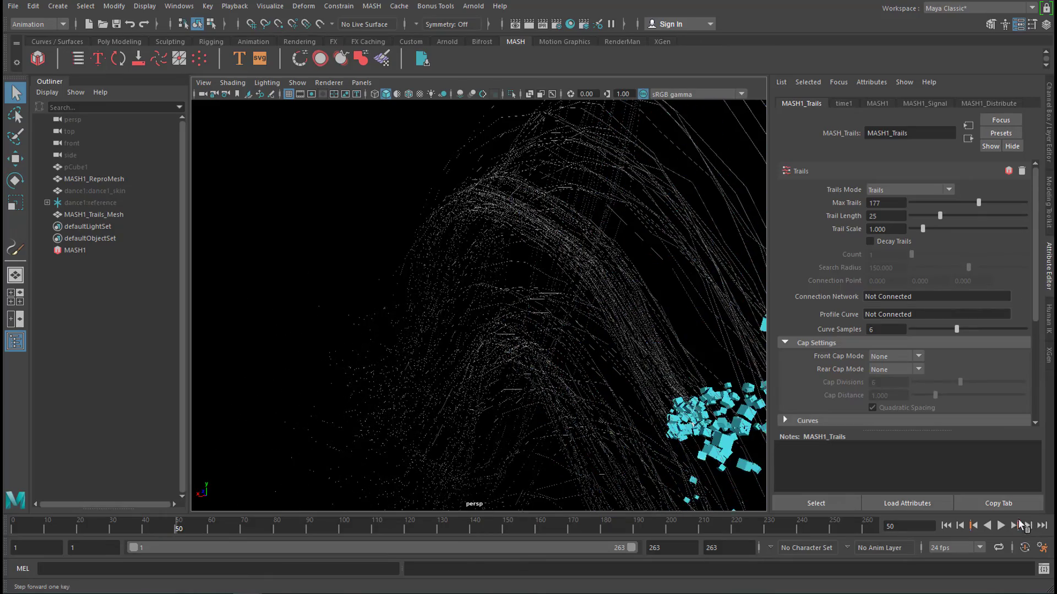
pyautogui.click(1030, 526)
pyautogui.keyDown('alt'); pyautogui.moveTo(550, 422); pyautogui.dragTo(782, 415); pyautogui.keyUp('alt')
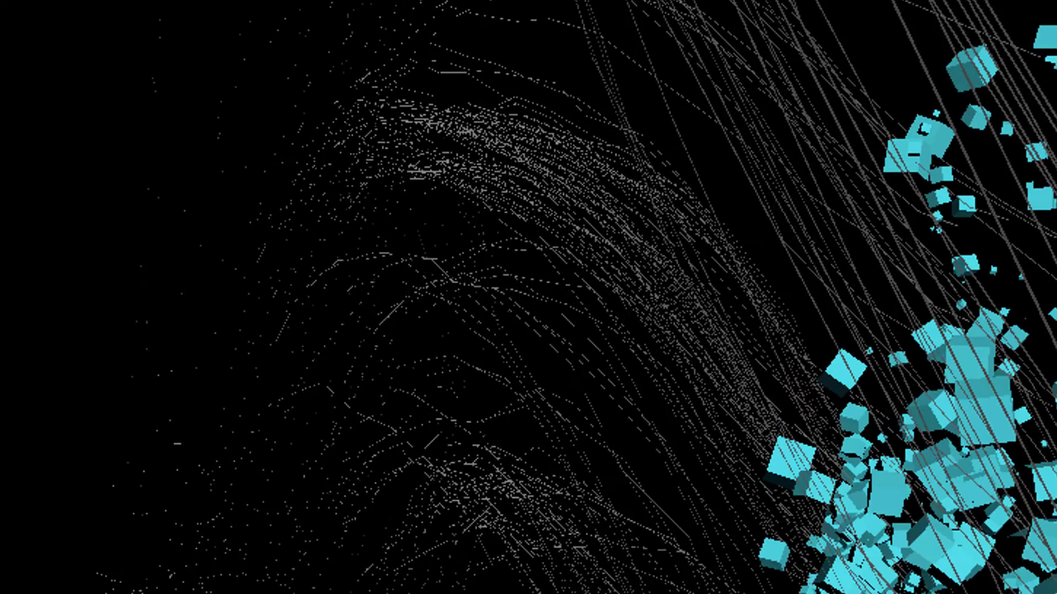